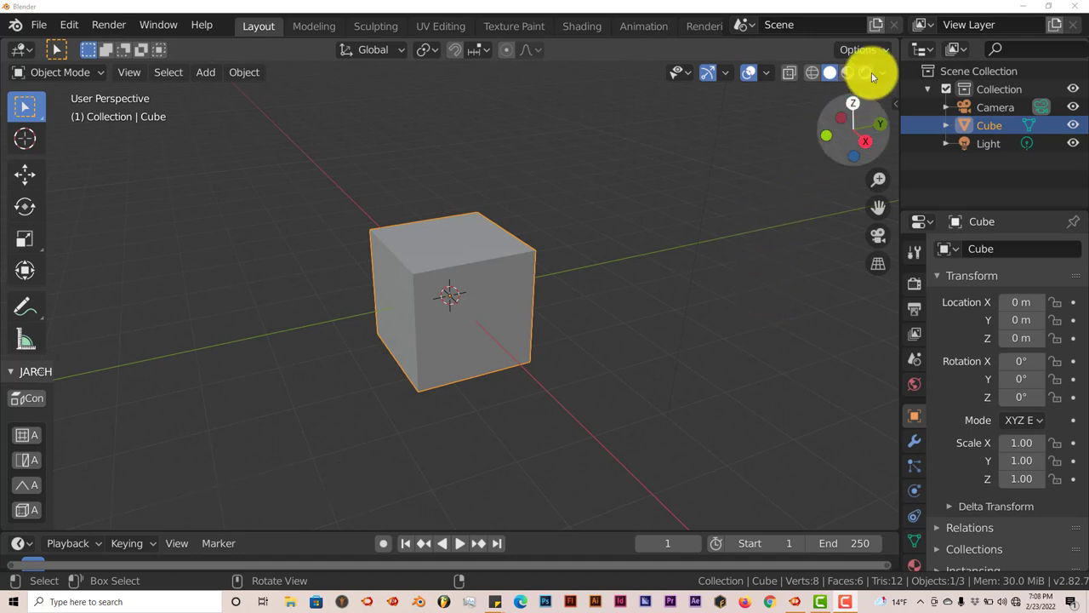
Split the 3D viewport horizontally into two stacked views of the default cube scene.
drag(895, 42, 837, 263)
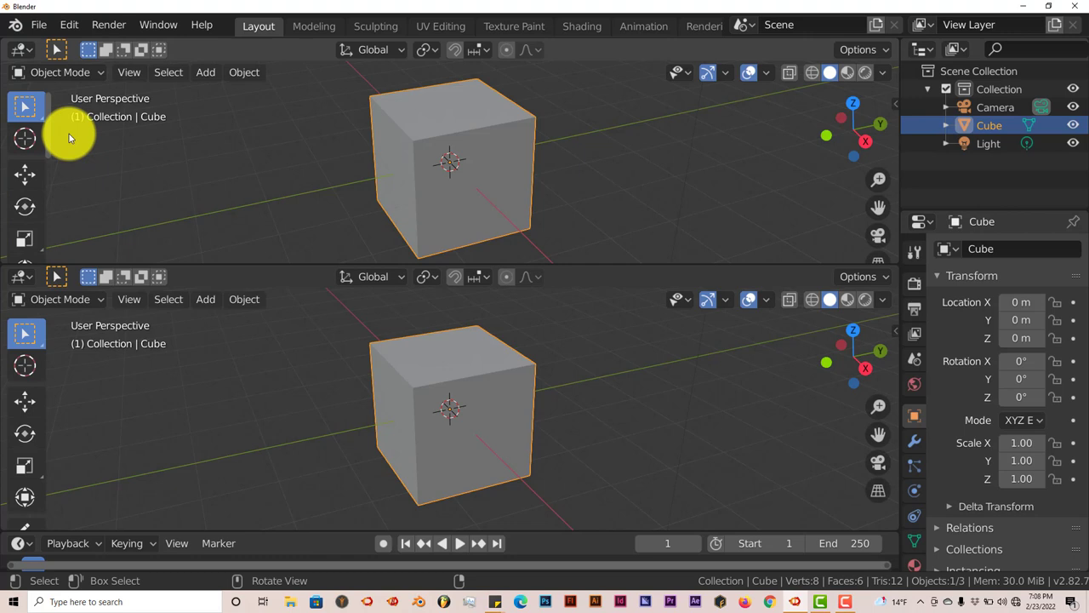
Make the top area a Shader Editor showing the cube's Principled BSDF and Material Output, then resize it.
click(26, 54)
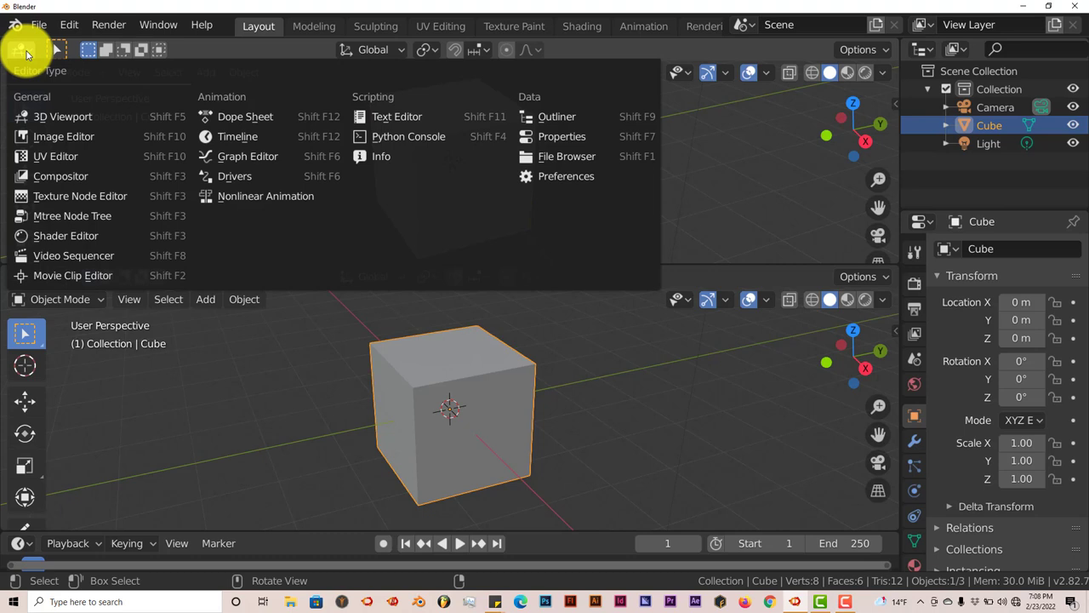
click(65, 235)
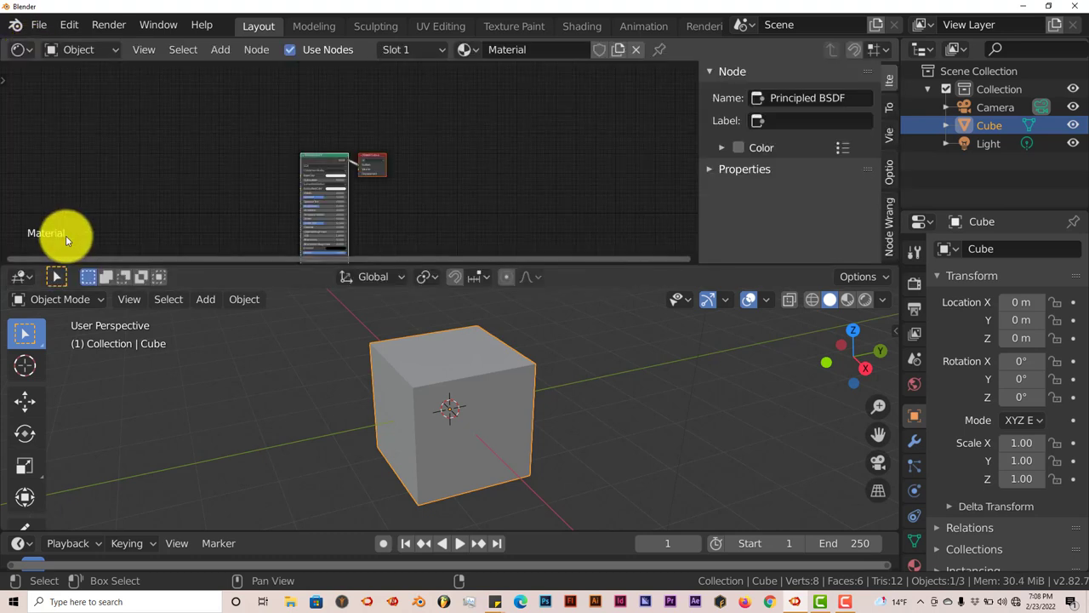
scroll(372, 213, up, 4)
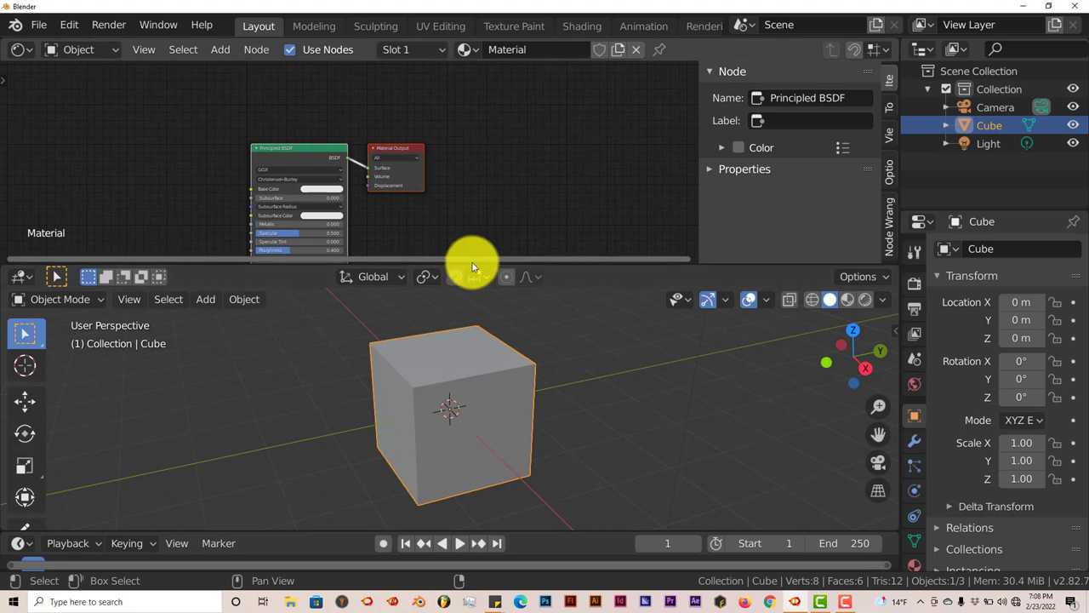
drag(472, 266, 474, 256)
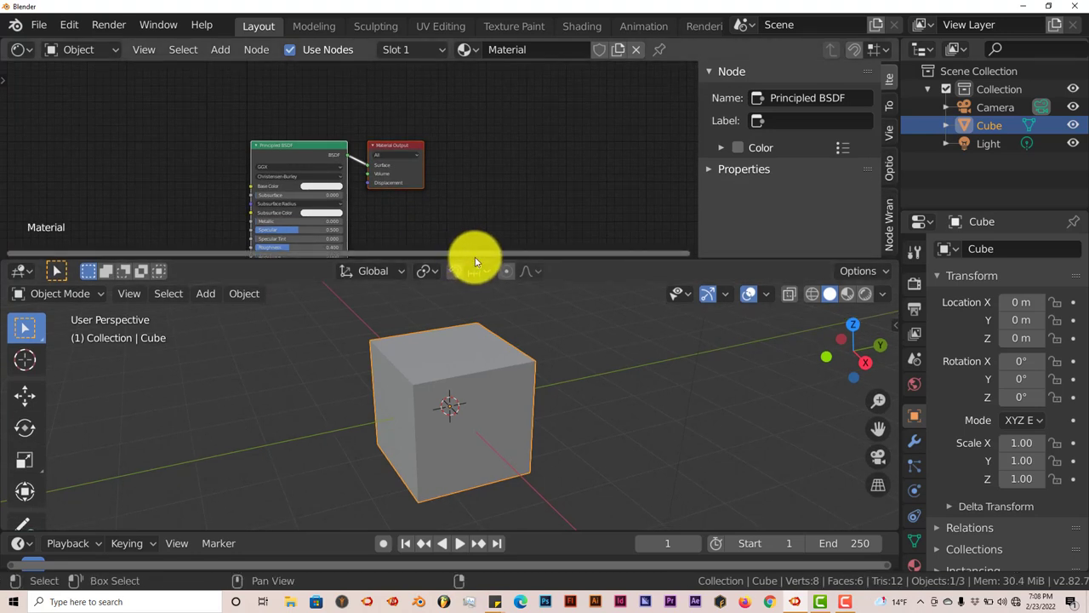
Swap areas so the 3D viewport sits above the Shader Editor, and make it slightly taller.
right_click(474, 260)
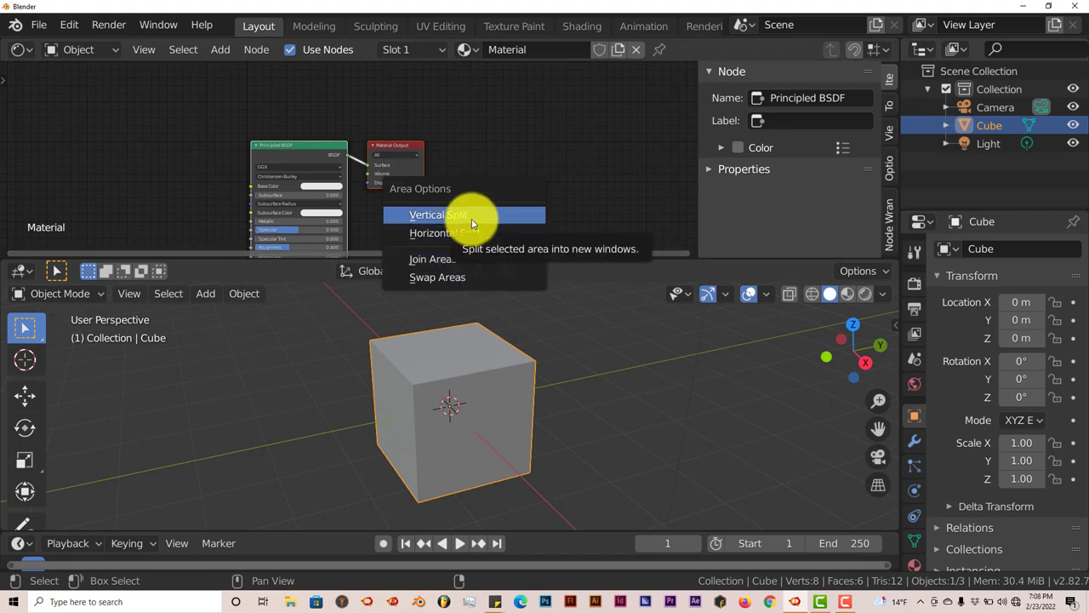
click(472, 218)
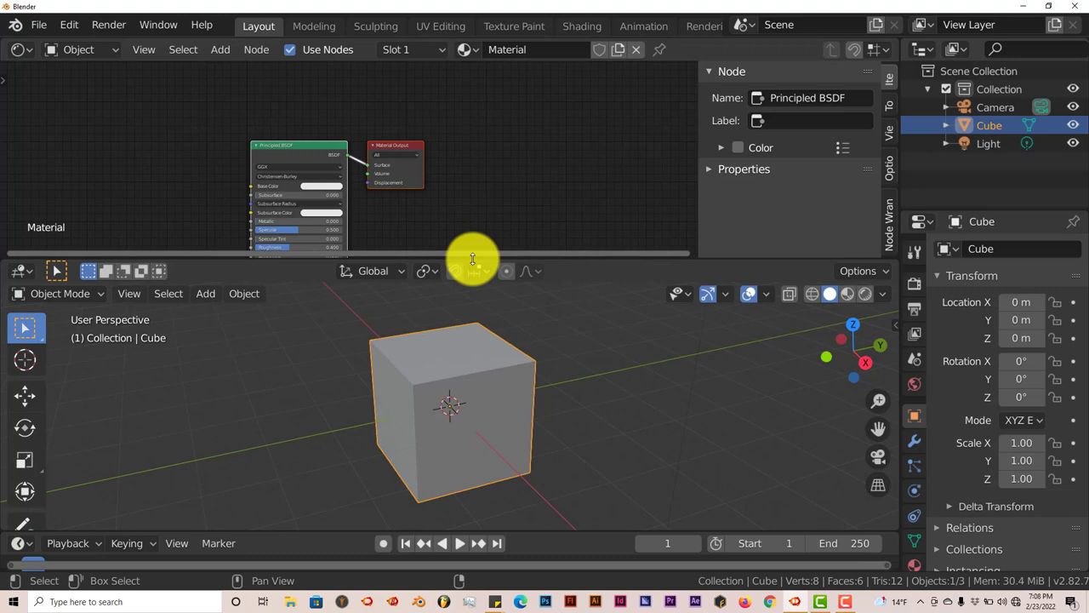
right_click(473, 259)
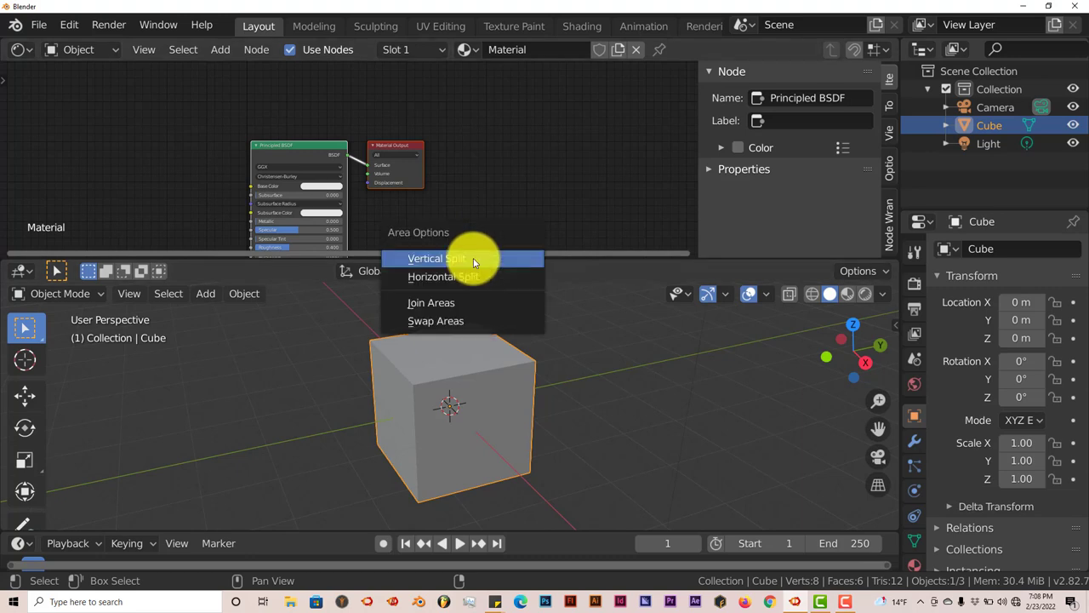
click(457, 319)
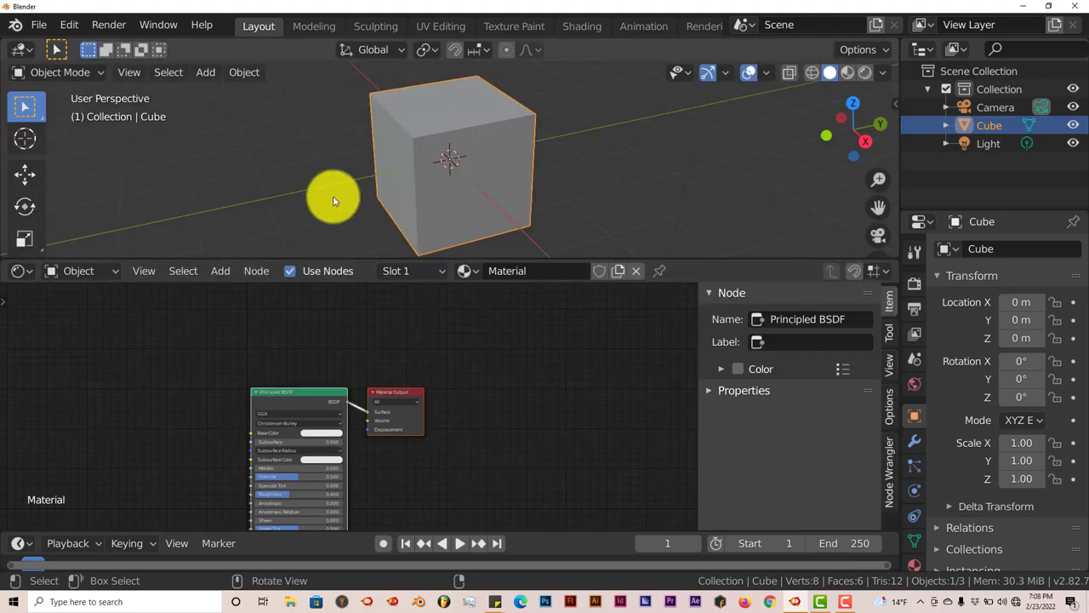
scroll(332, 199, up, 2)
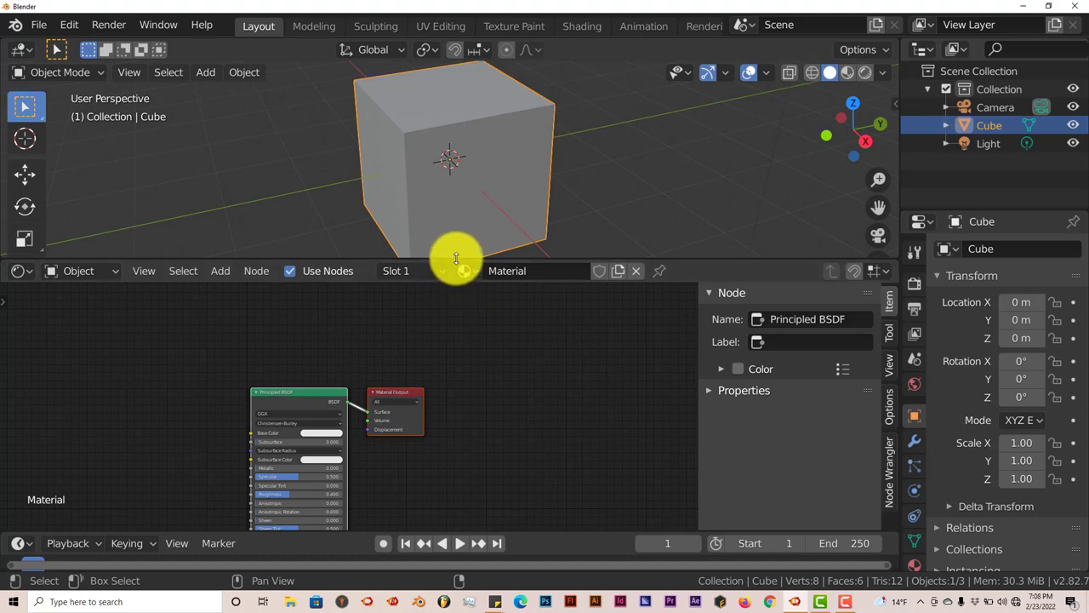
drag(456, 259, 453, 297)
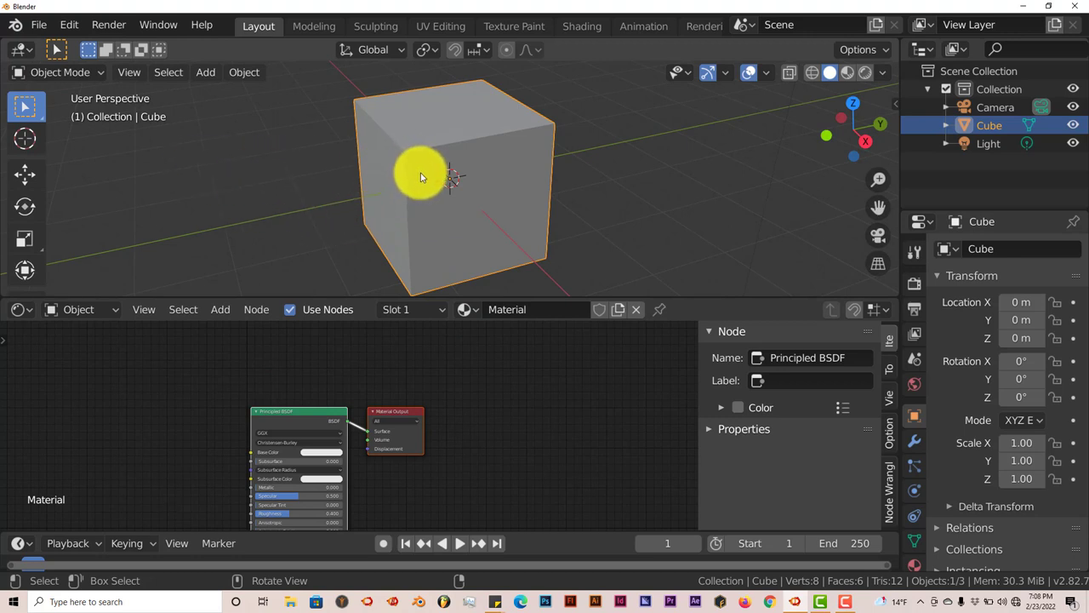
Delete the cube and switch the Shader Editor from Object to World, showing Background and World Output.
middle_drag(420, 177, 420, 175)
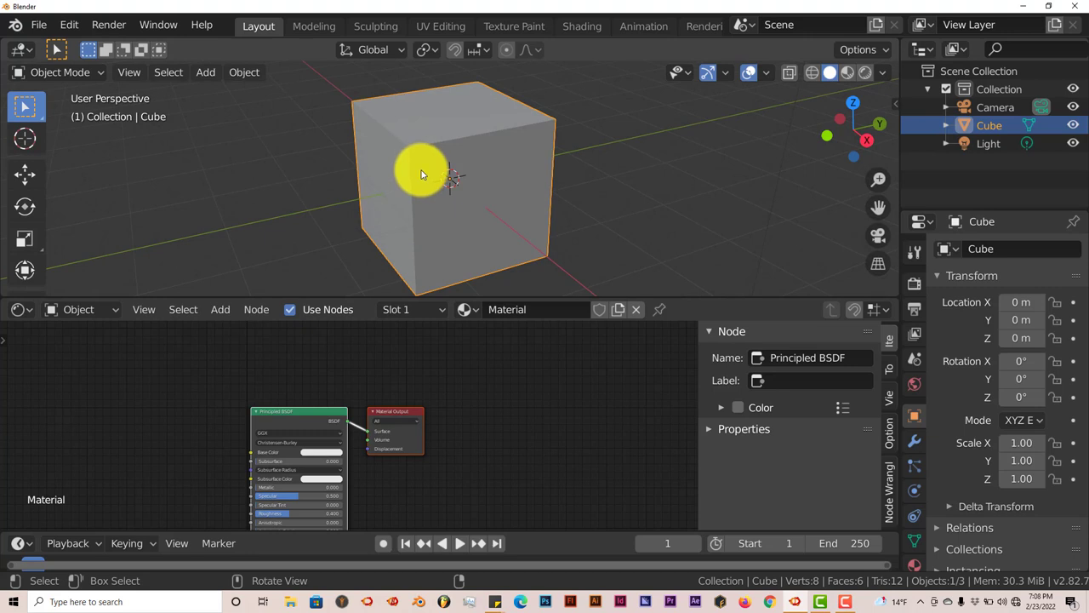
key(Delete)
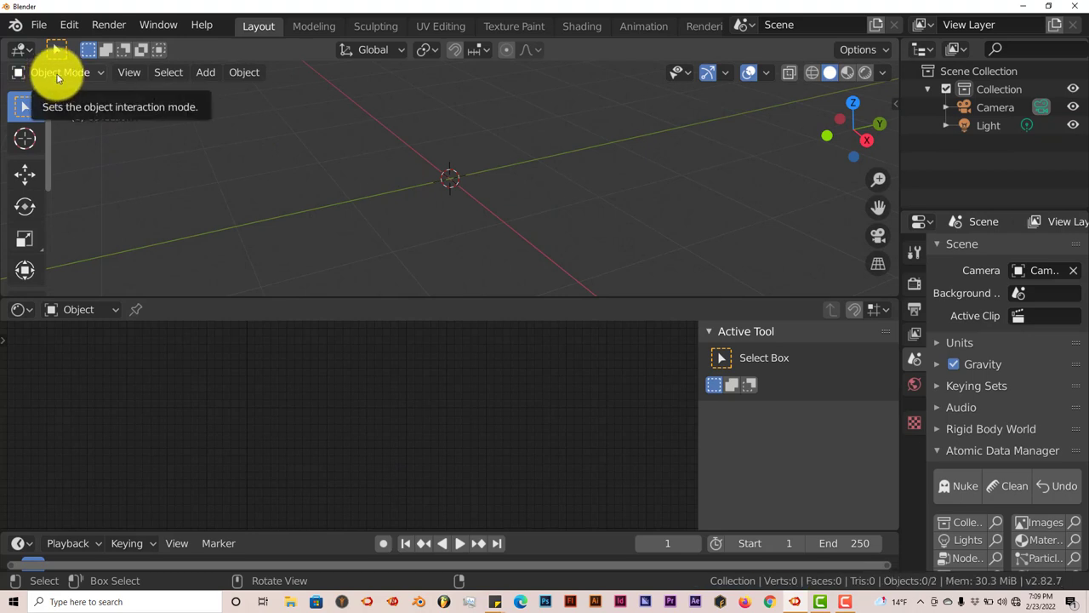
click(74, 311)
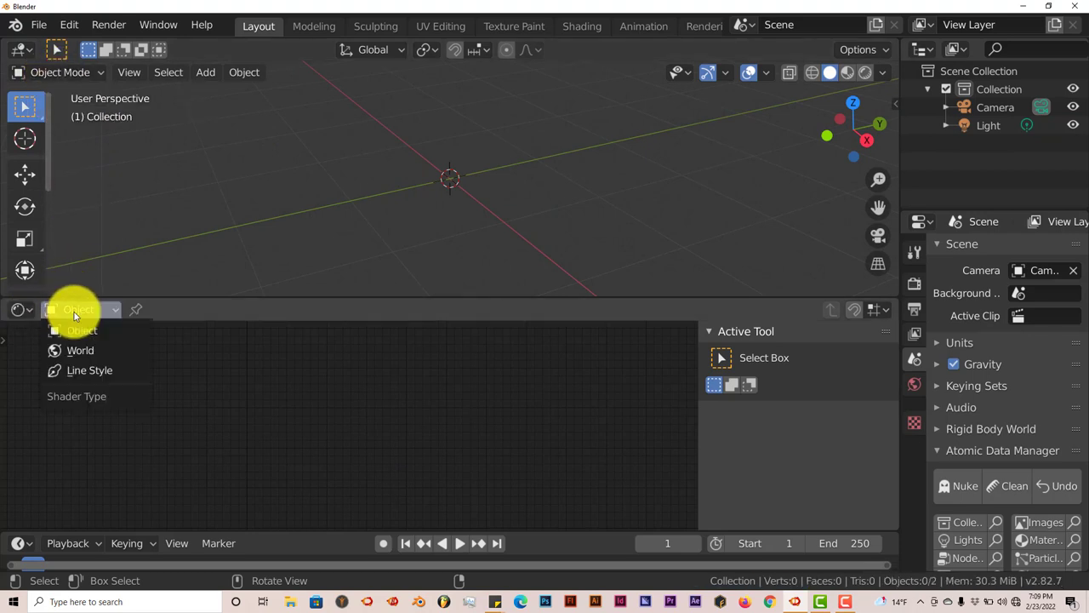
click(80, 349)
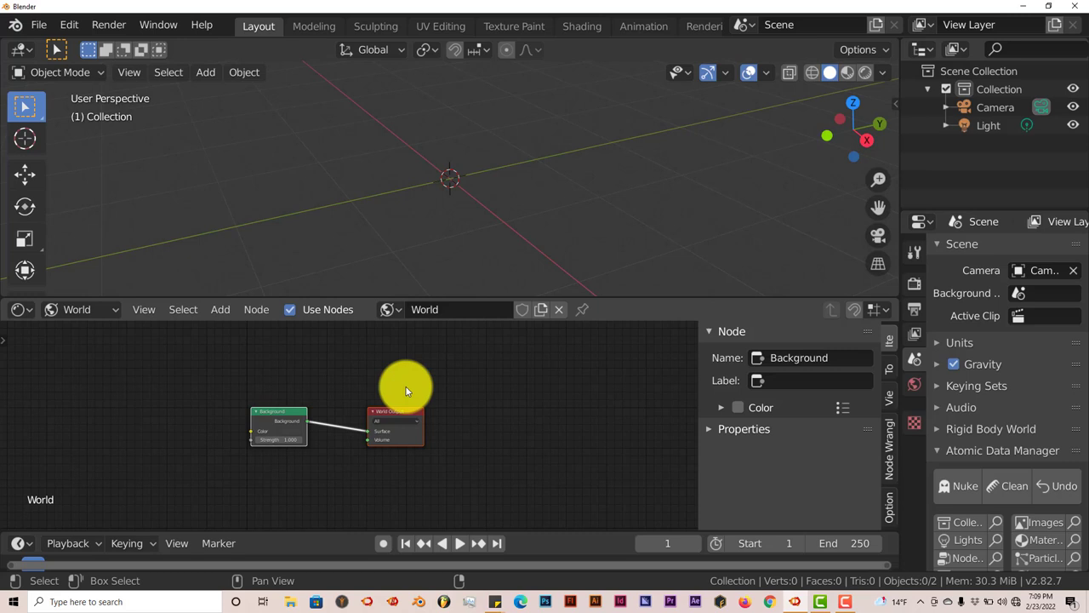
middle_drag(391, 274, 395, 265)
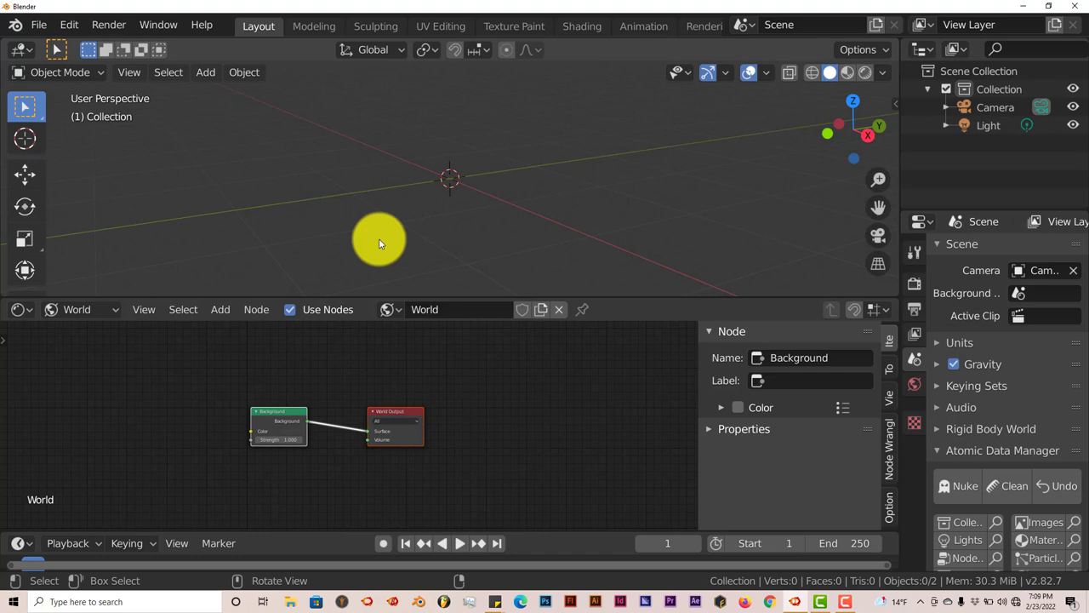
scroll(419, 415, up, 3)
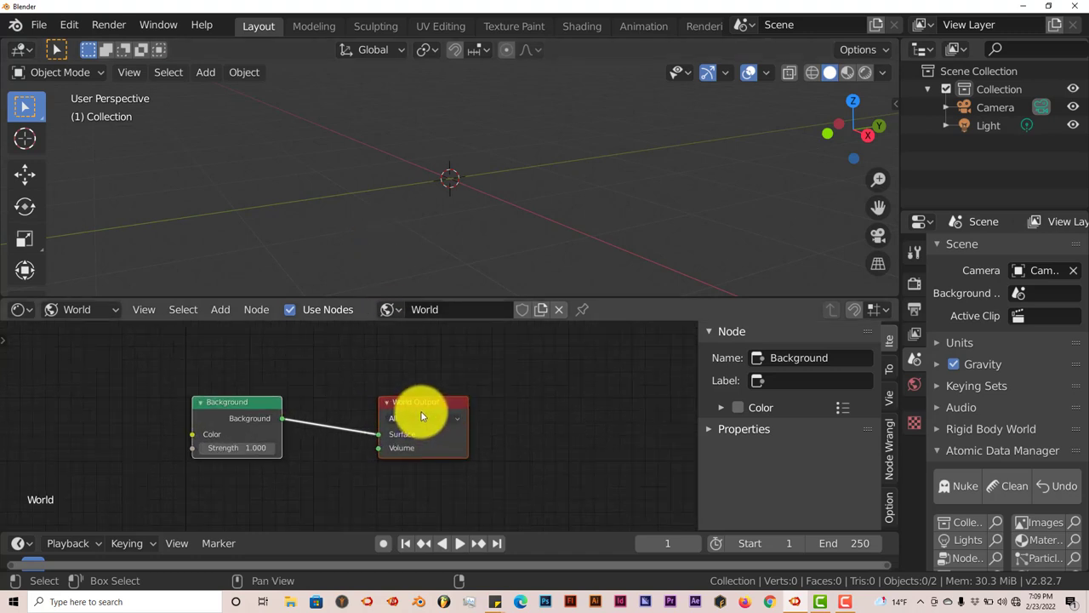
Add a ColorRamp node to the World tree, placed left of the Background node.
middle_drag(362, 375, 448, 378)
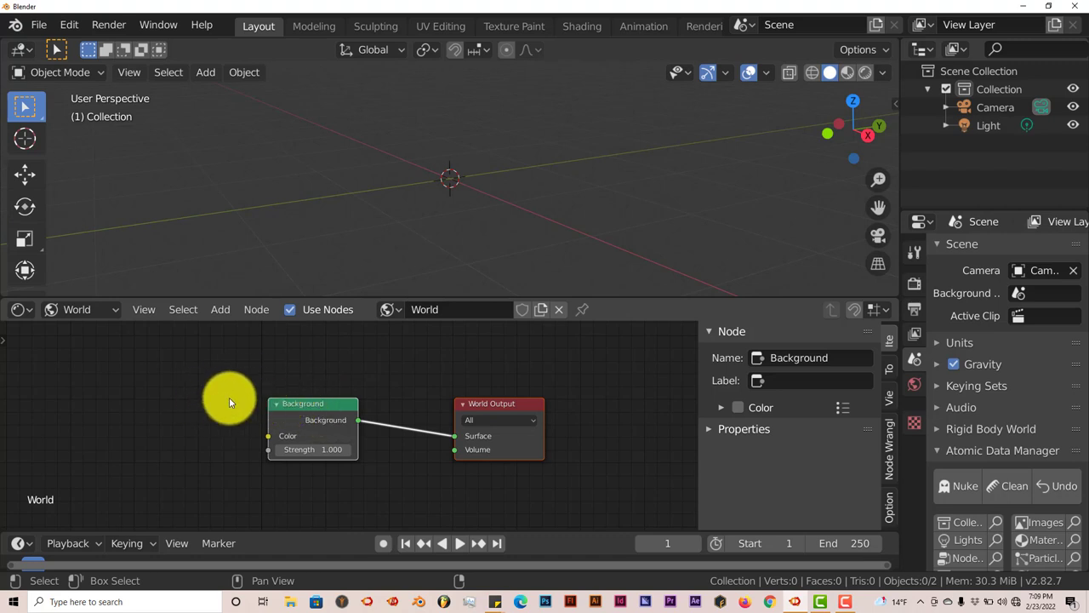
key(shift+a)
mouse_move(227, 402)
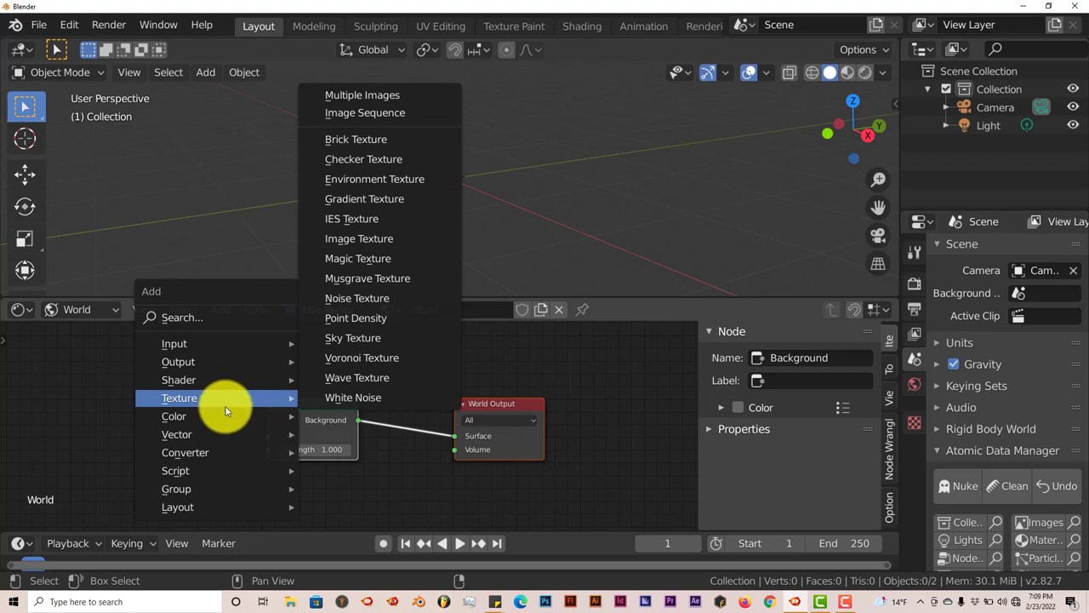
mouse_move(213, 453)
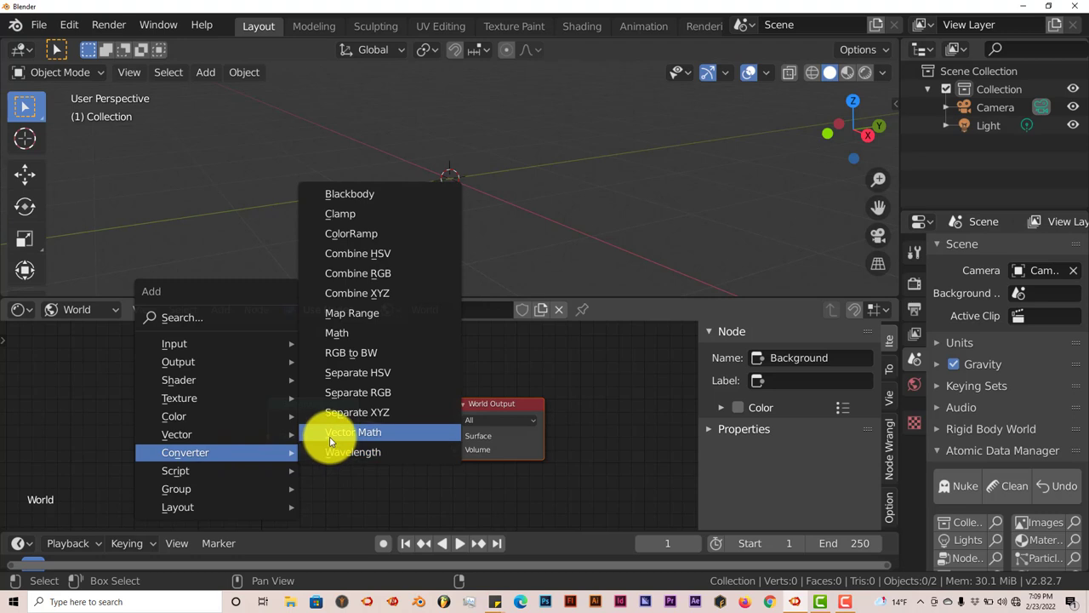
click(366, 234)
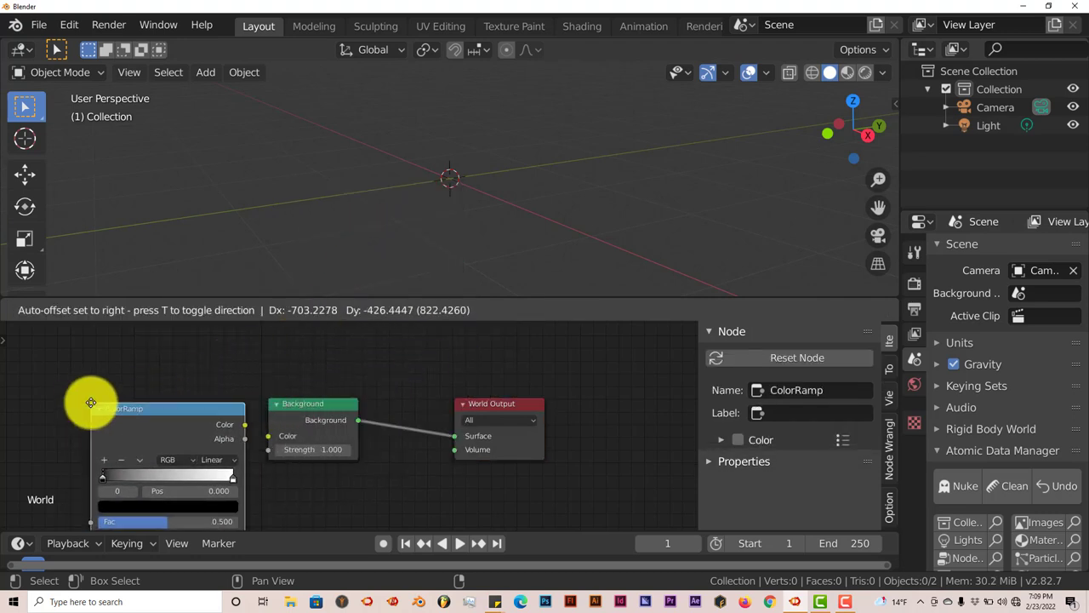
click(90, 401)
middle_drag(175, 369, 426, 354)
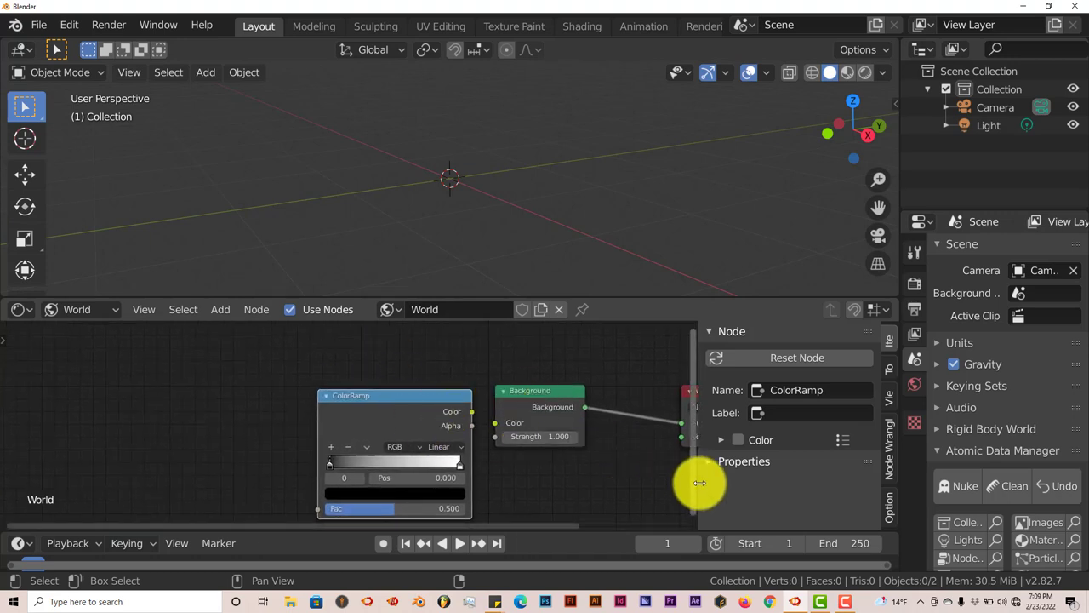
Collapse the node editor's sidebar and nudge the ColorRamp node up and left.
drag(700, 479, 900, 462)
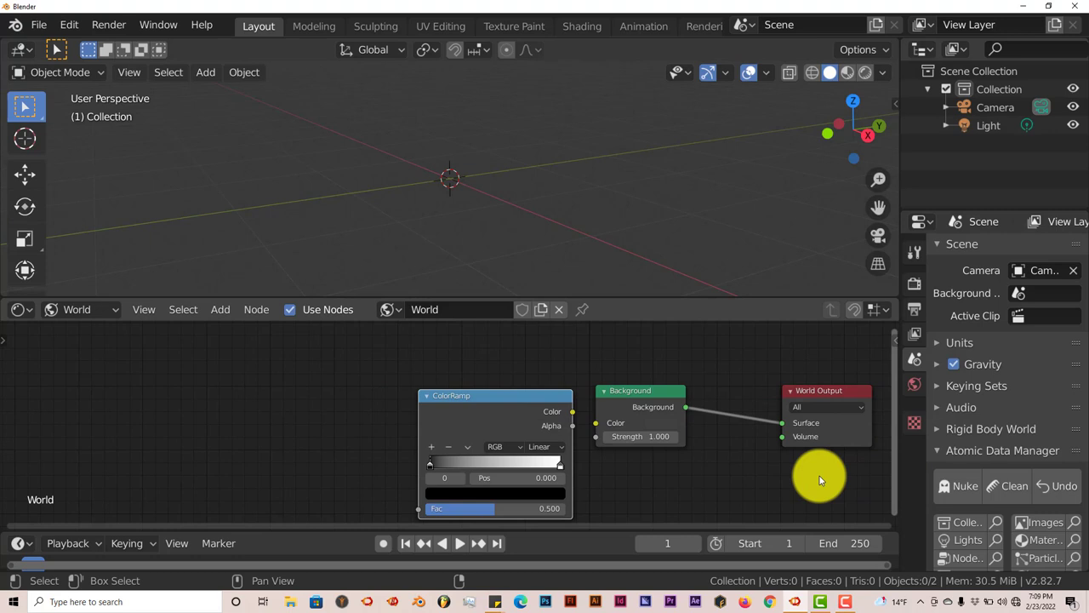
middle_drag(728, 486, 635, 484)
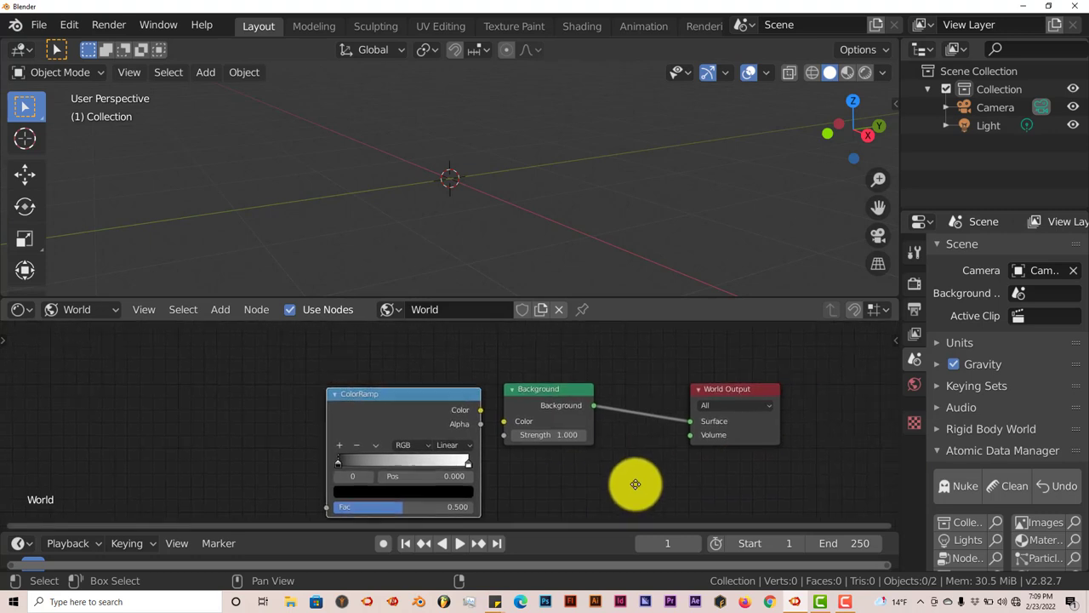
click(895, 337)
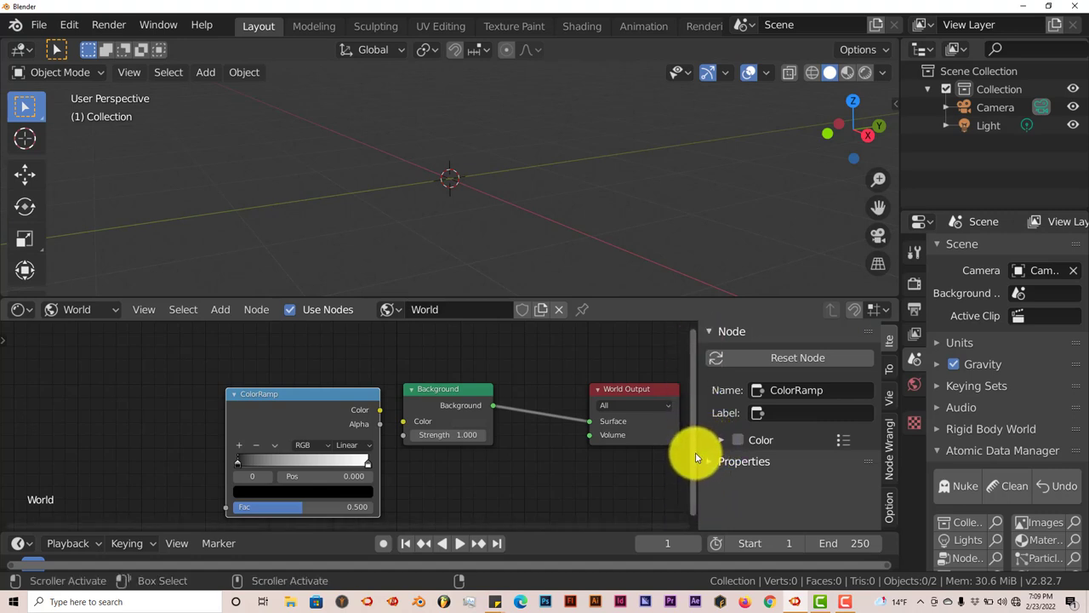
drag(697, 451, 936, 433)
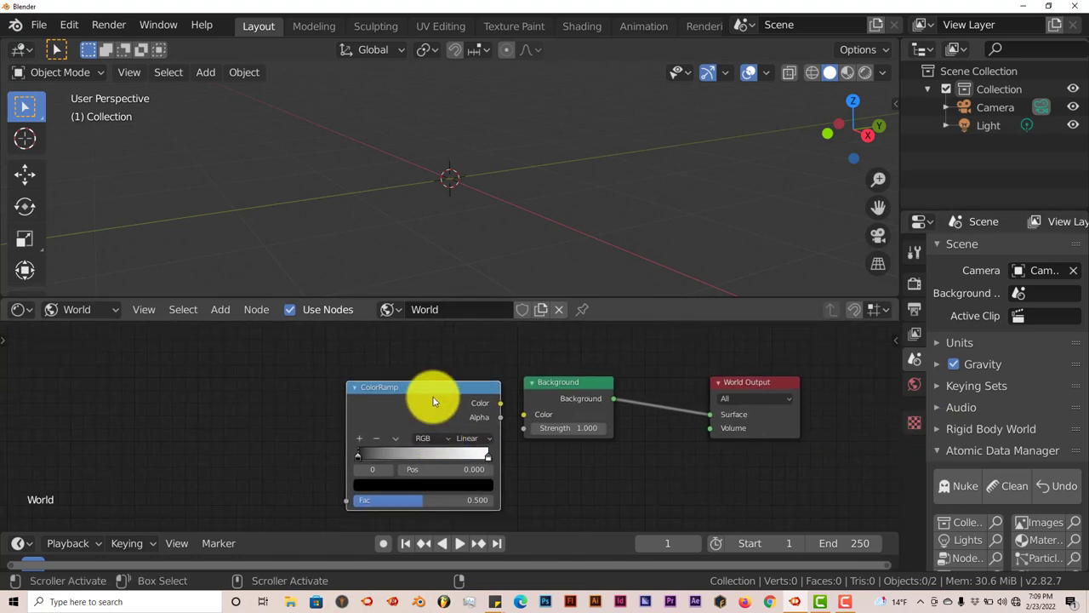
drag(433, 396, 416, 384)
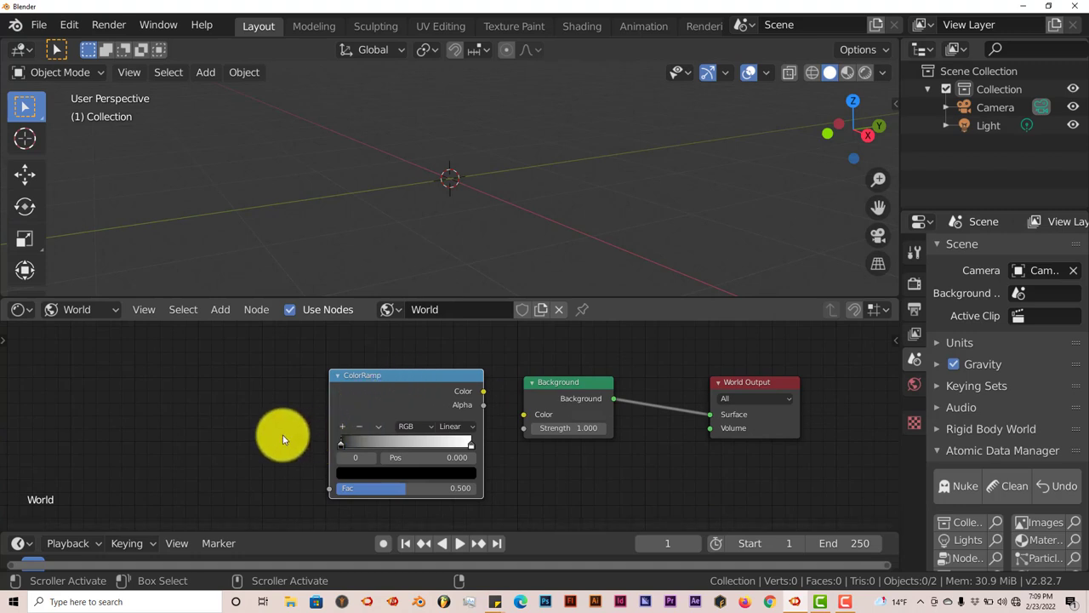
Add a Noise Texture node, placed to the left of the ColorRamp.
key(shift+a)
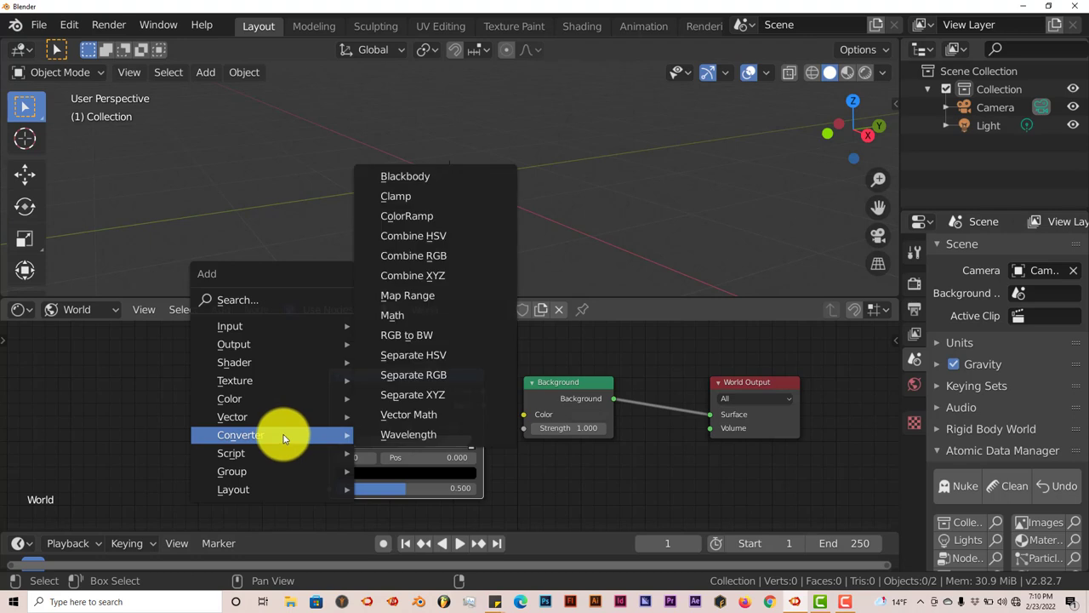
mouse_move(288, 384)
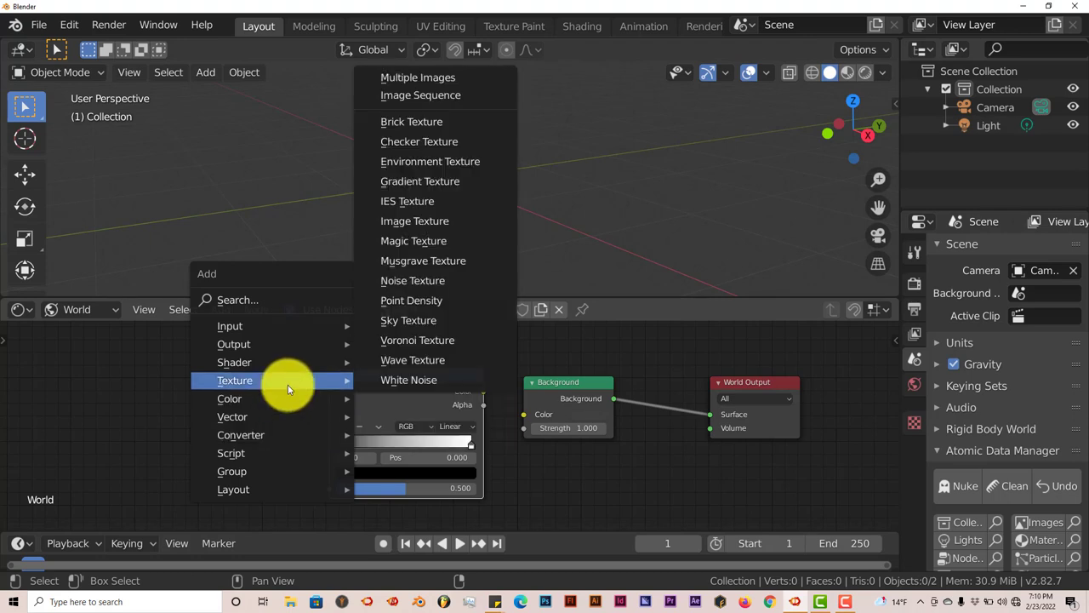
click(409, 285)
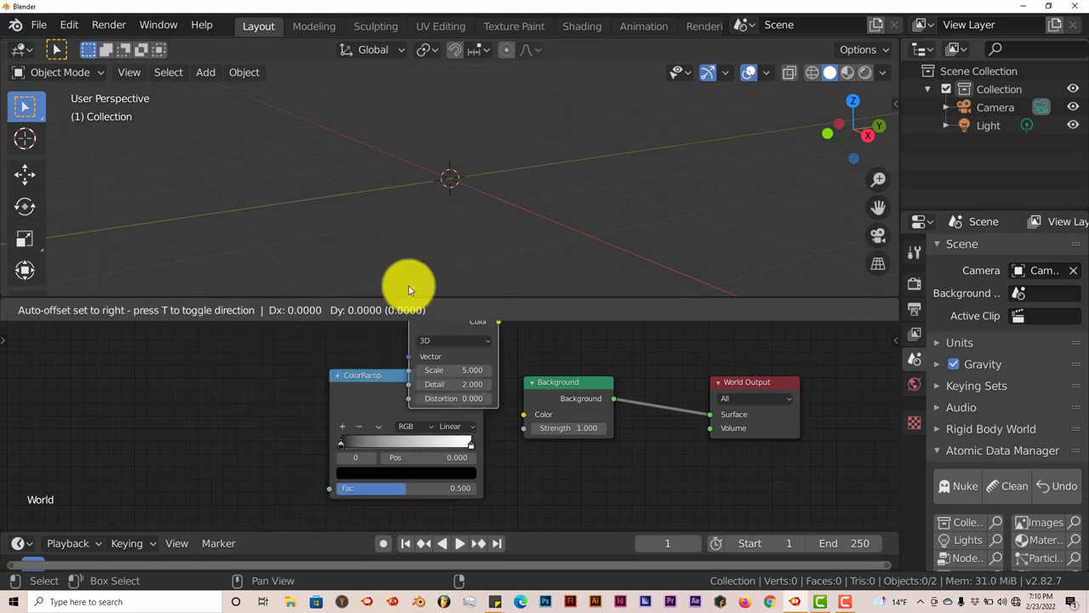
click(151, 380)
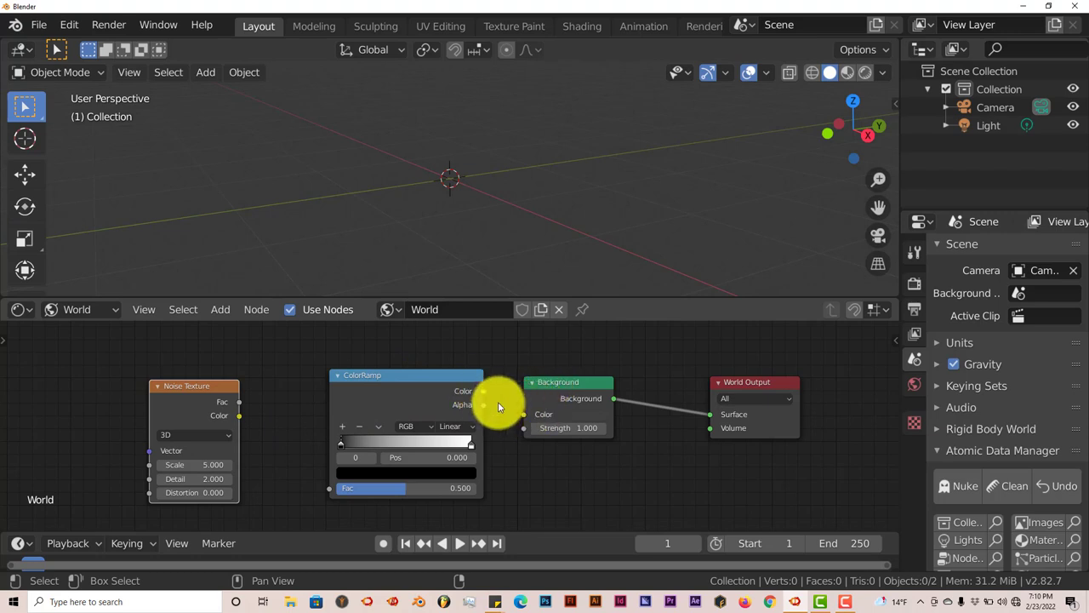
Link ColorRamp Color to Background Color and Noise Fac to ColorRamp Fac.
drag(484, 391, 524, 414)
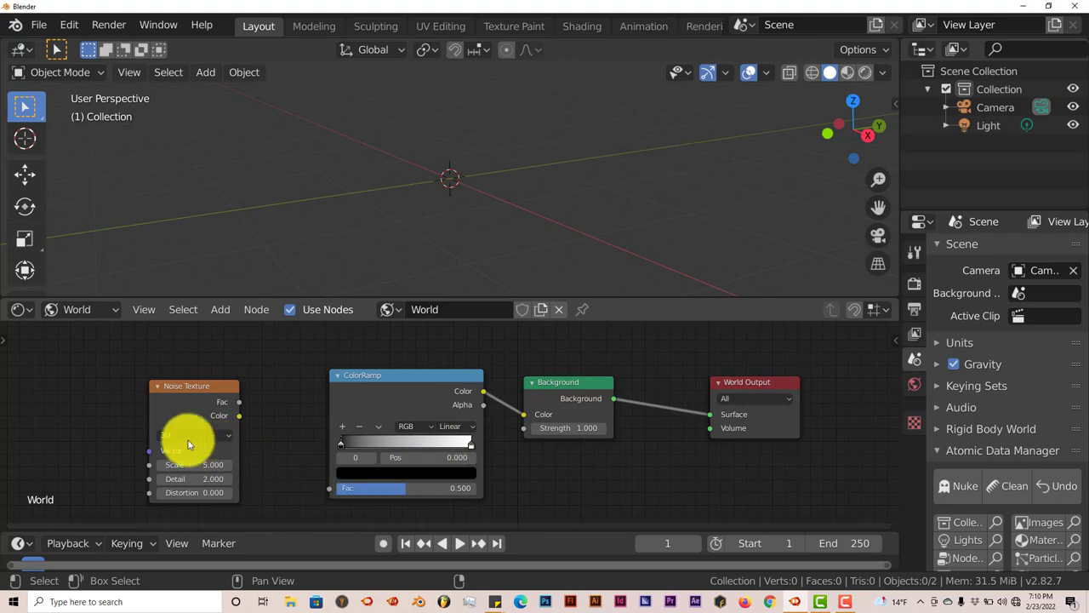
click(188, 388)
drag(188, 389, 200, 374)
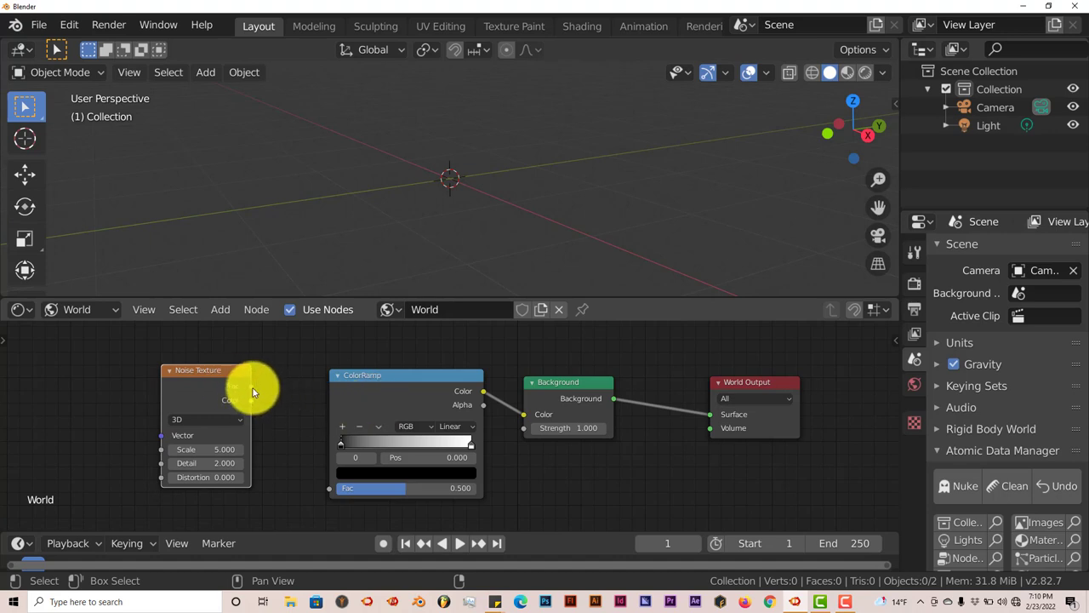
drag(253, 392, 331, 491)
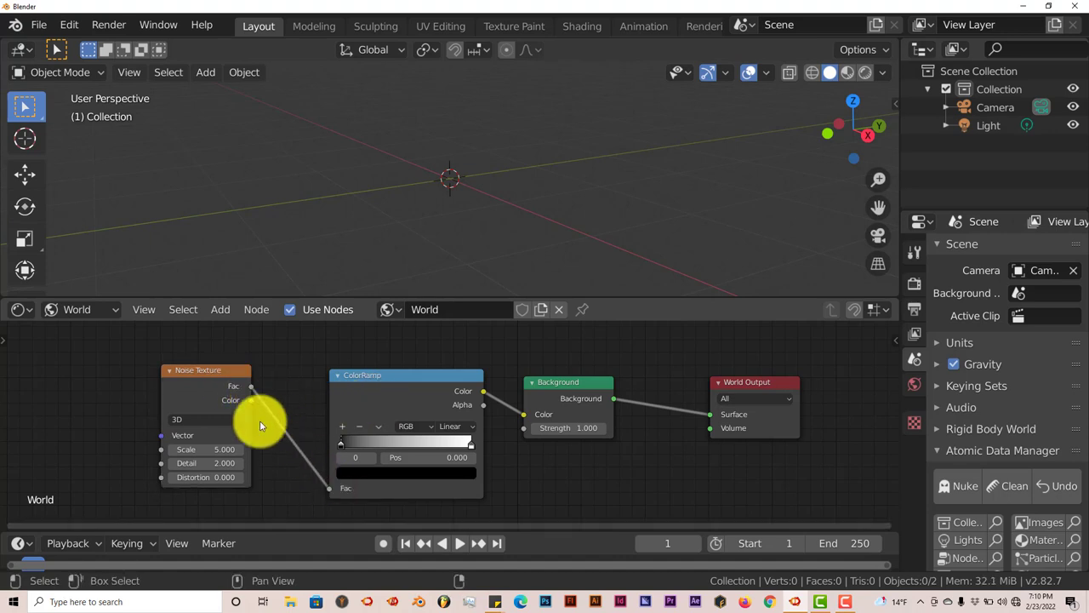
drag(226, 375, 261, 381)
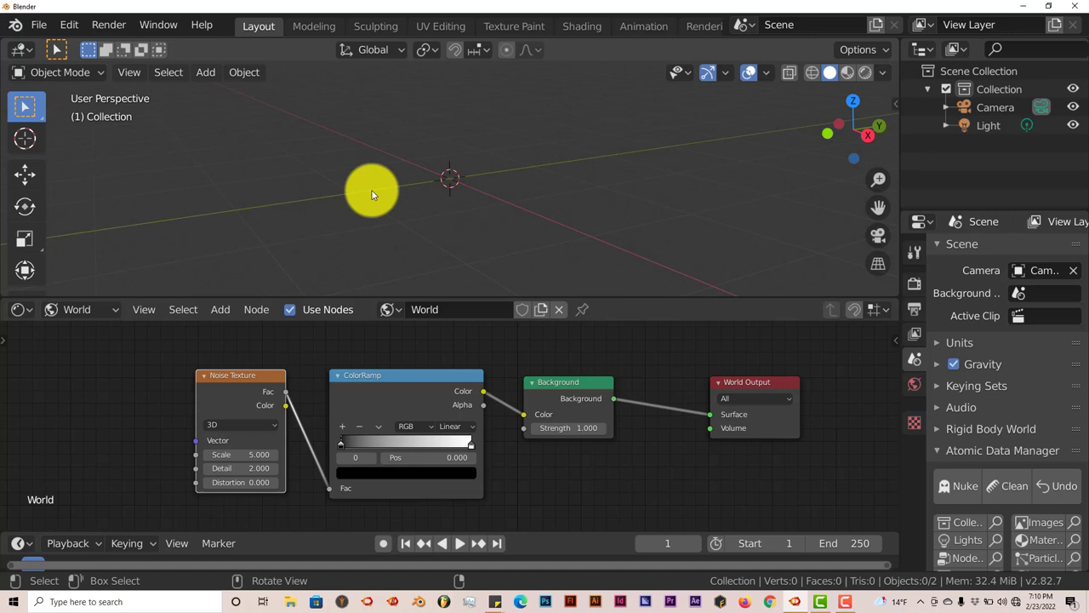
Switch the 3D viewport to Rendered shading to preview the grey cloudy noise world.
middle_drag(370, 195, 399, 173)
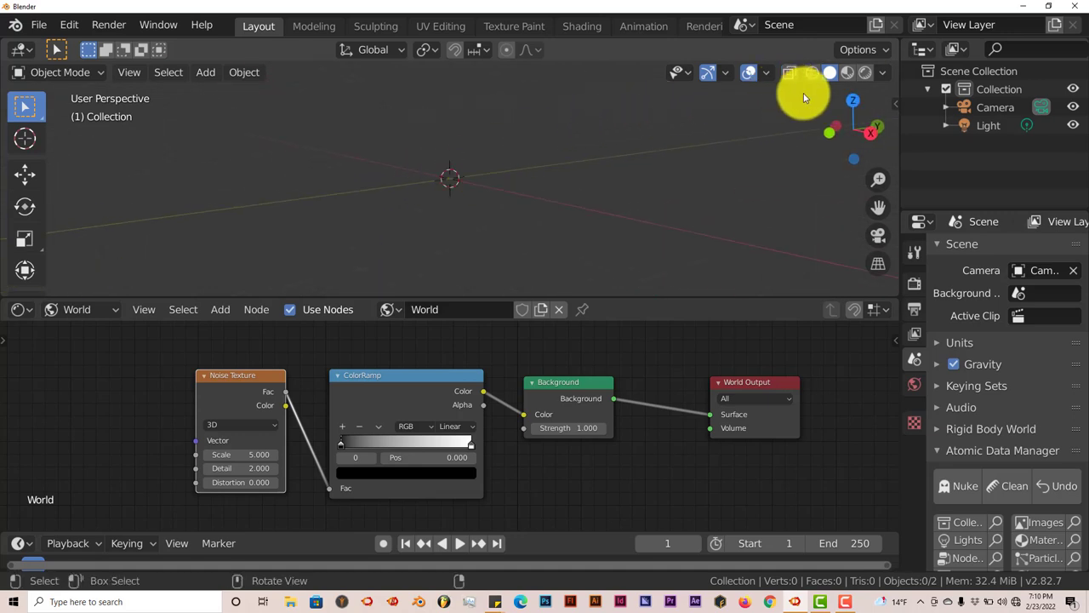
click(865, 74)
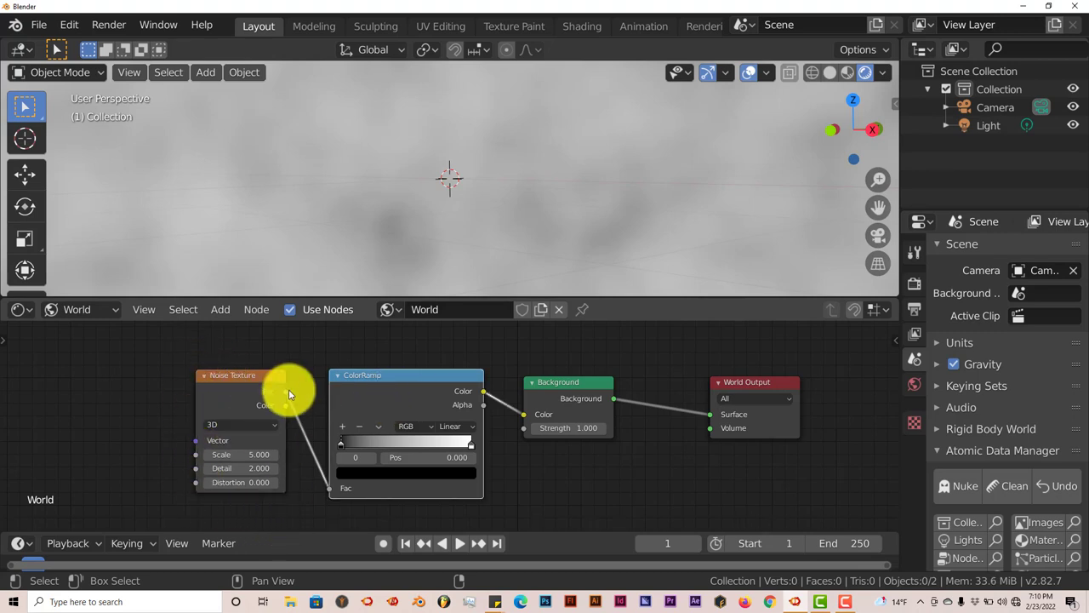
Add linked Texture Coordinate and Mapping nodes to the Noise Texture with Node Wrangler's Ctrl+T.
click(574, 384)
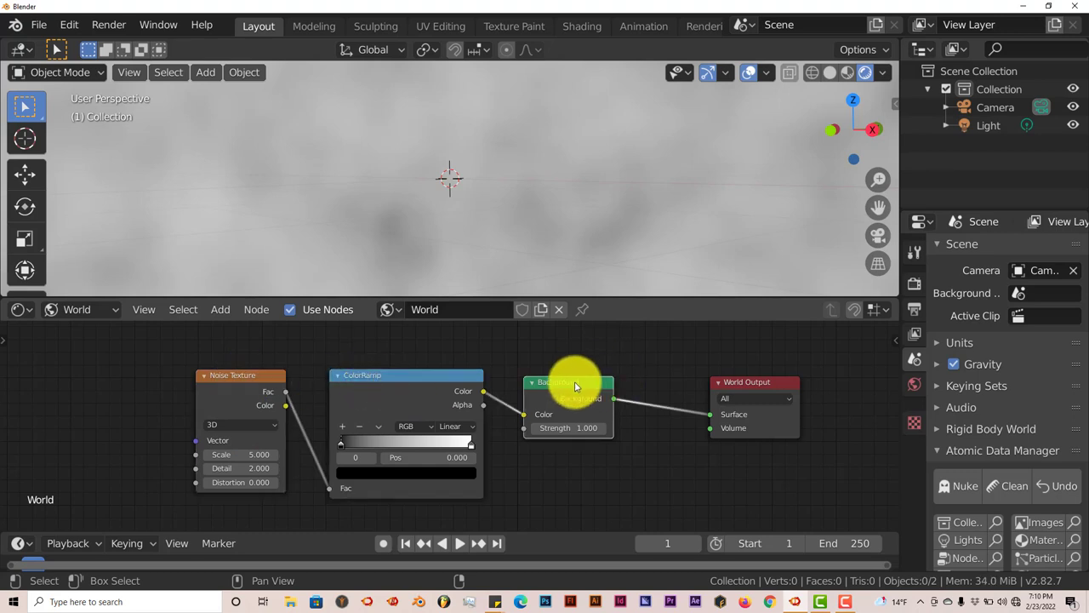
click(429, 387)
click(255, 381)
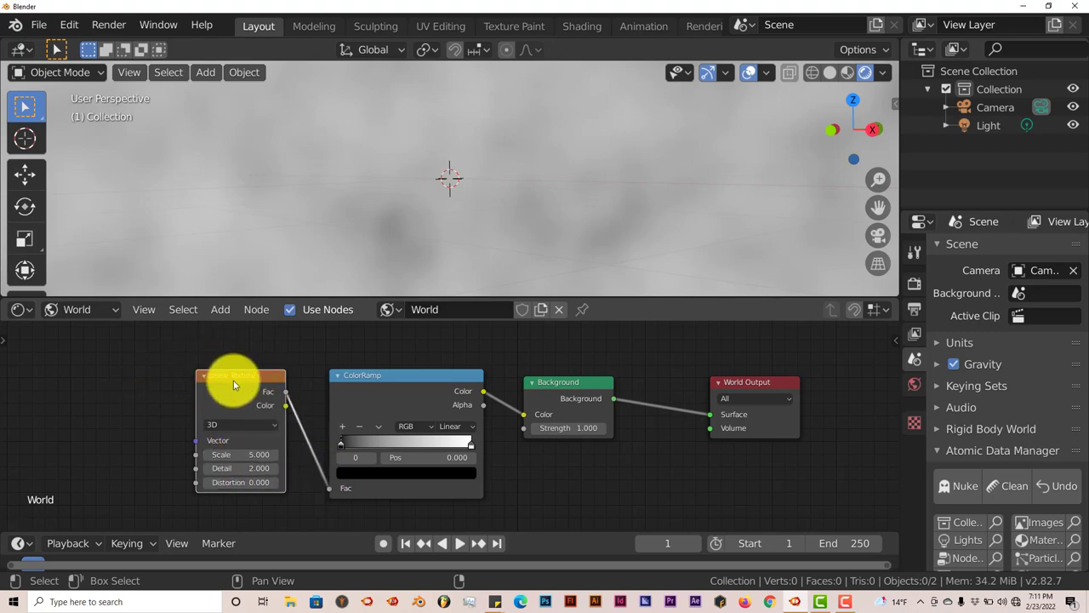
key(ctrl+t)
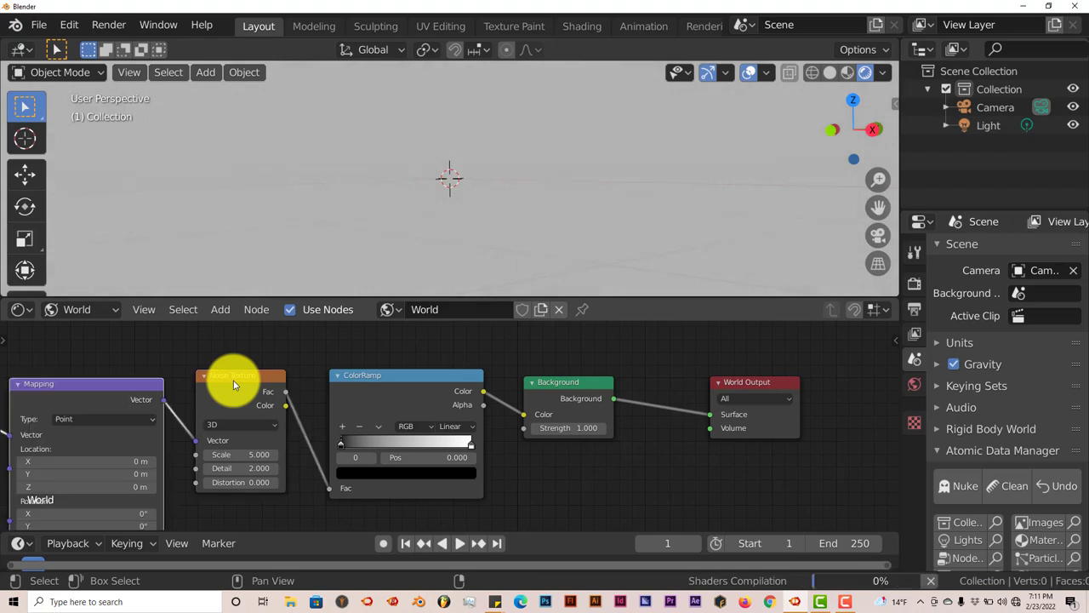
middle_drag(210, 354, 391, 364)
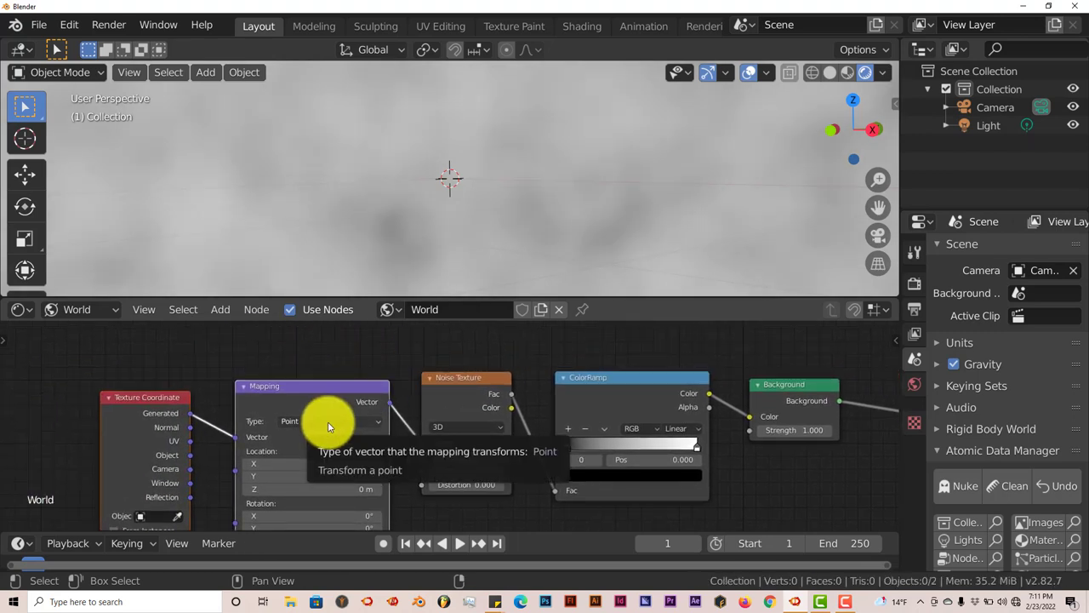
click(69, 25)
click(91, 280)
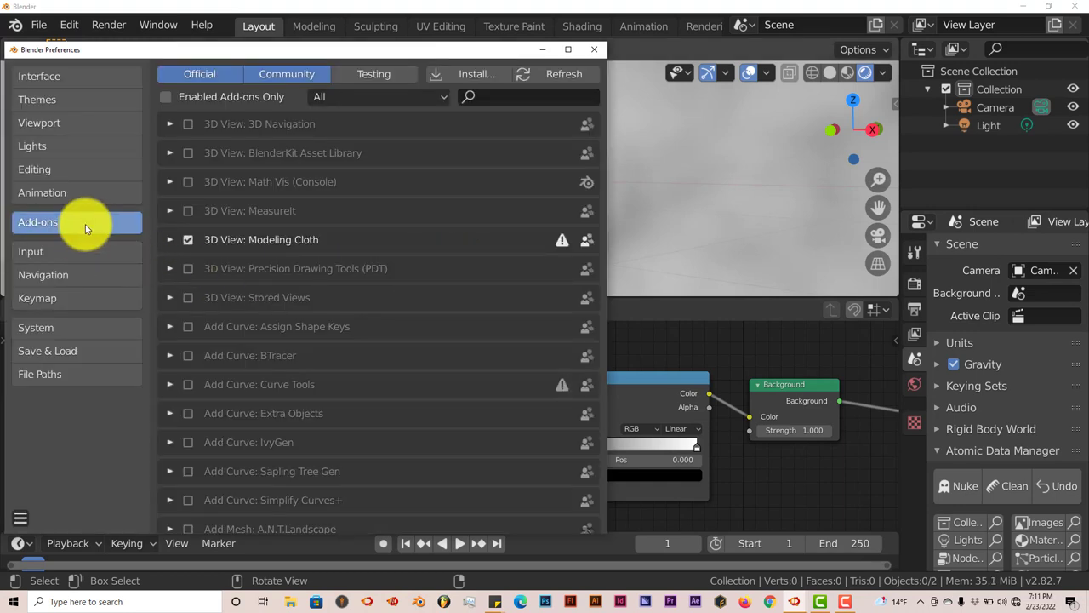
click(480, 101)
text(no)
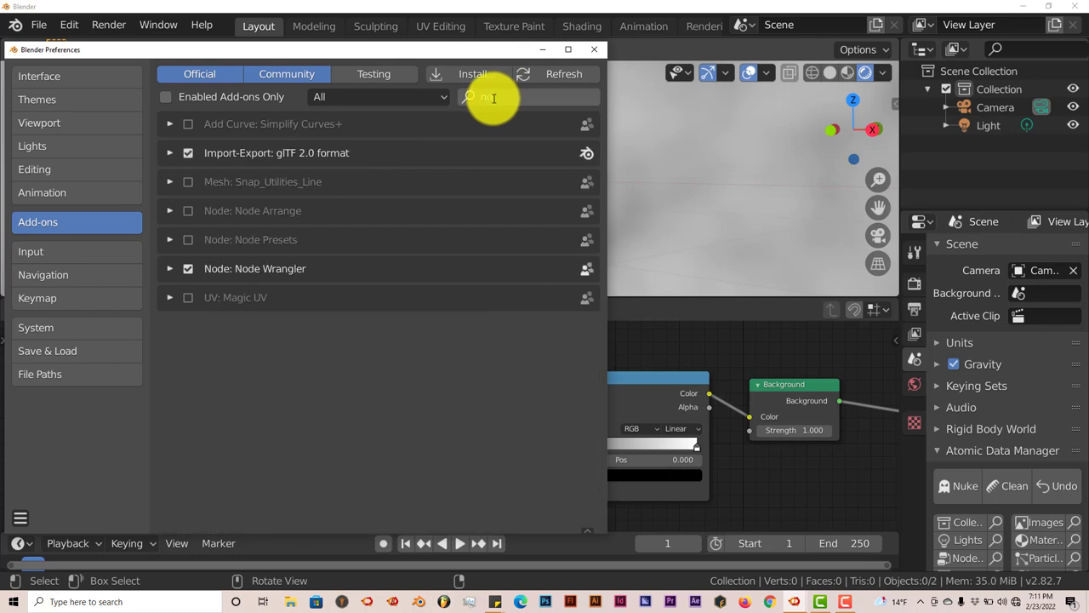
text(de)
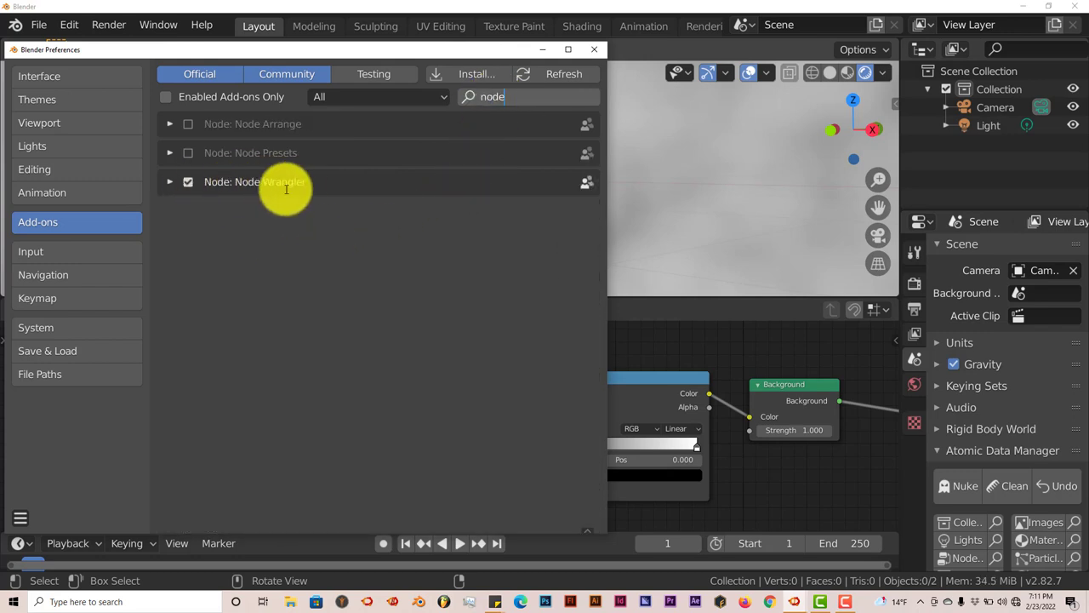
click(595, 49)
Connect Texture Coordinate's Object output to Mapping's Vector input, replacing Generated.
middle_drag(406, 348, 425, 346)
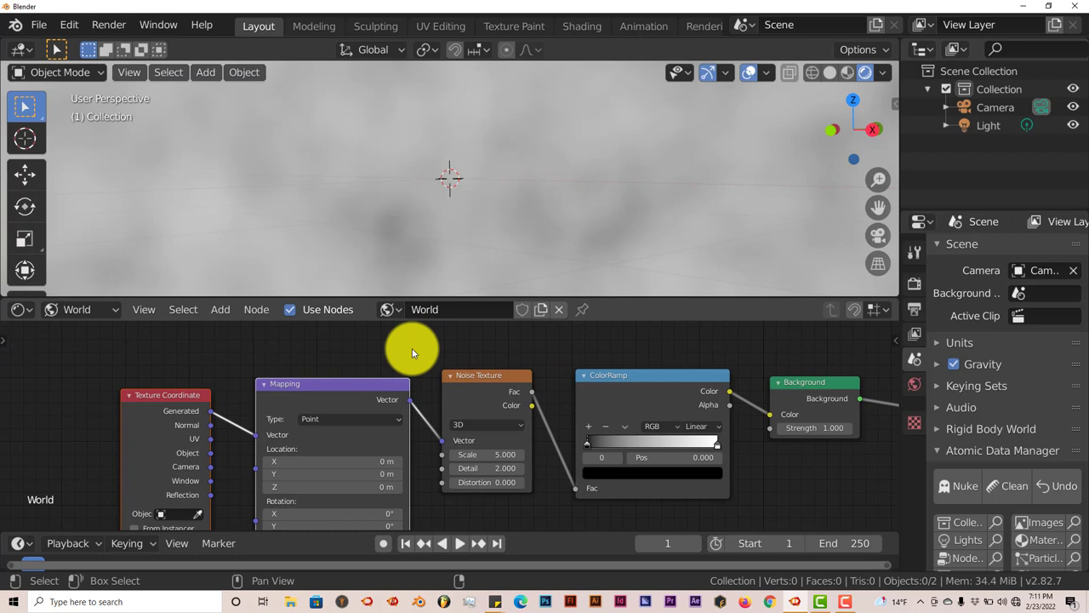
middle_drag(250, 369, 250, 340)
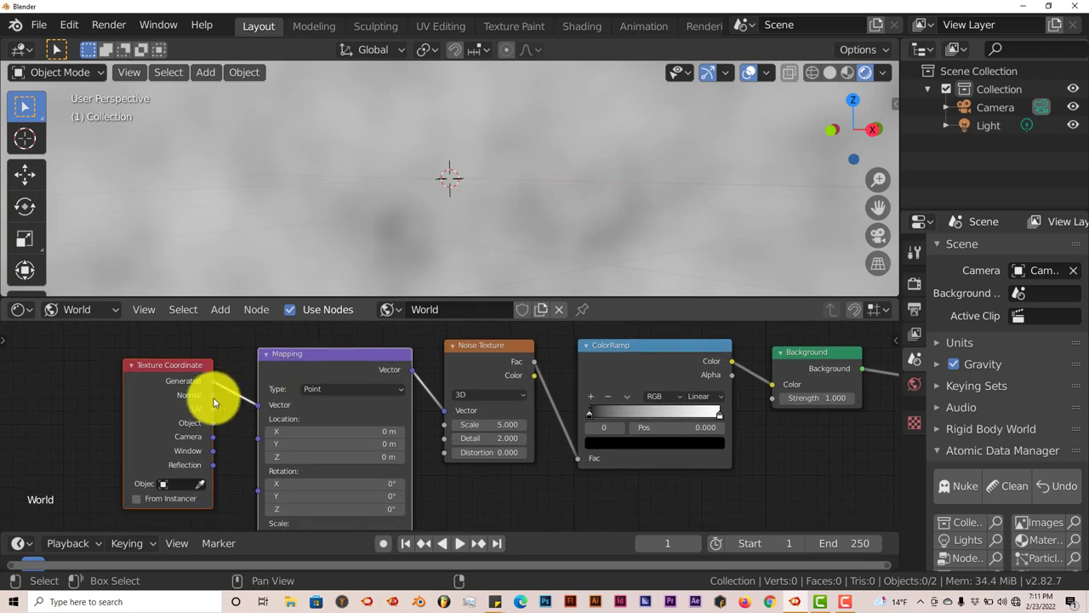
middle_drag(214, 436, 214, 408)
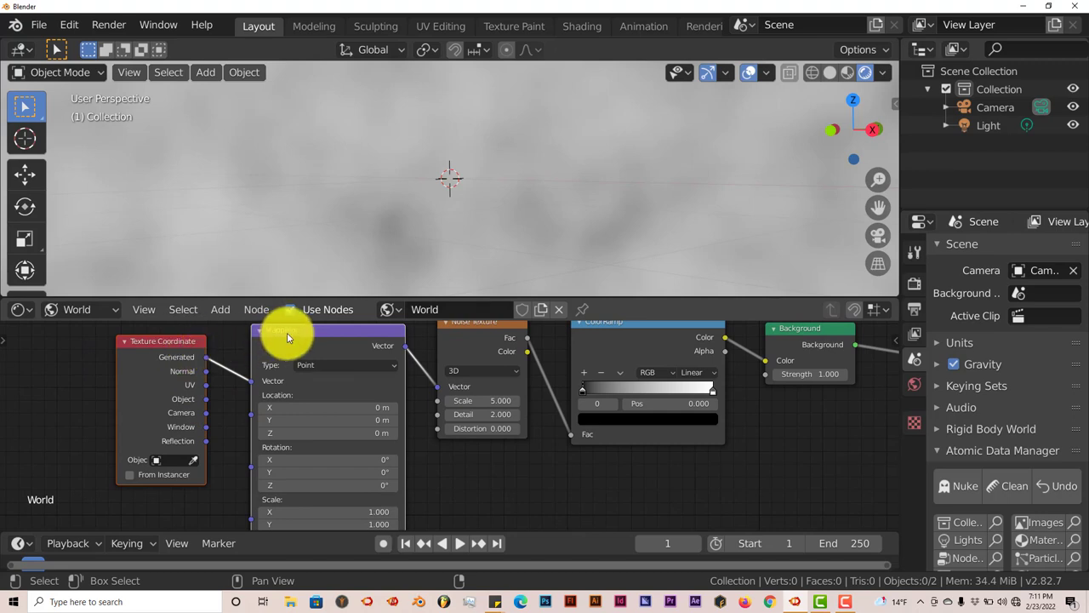
click(208, 400)
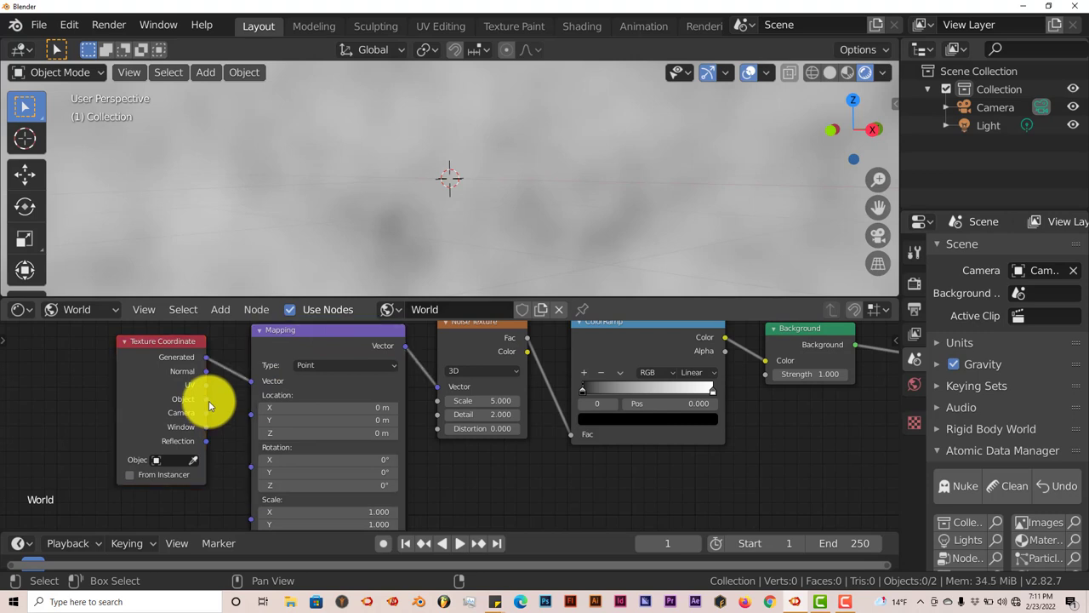
drag(206, 400, 253, 388)
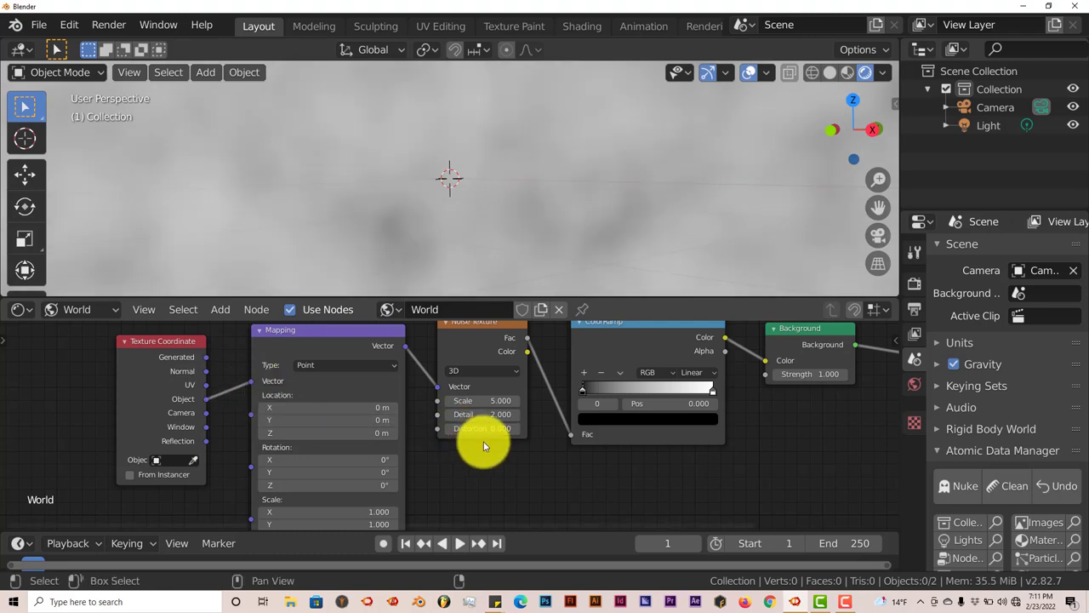
middle_drag(484, 440, 363, 431)
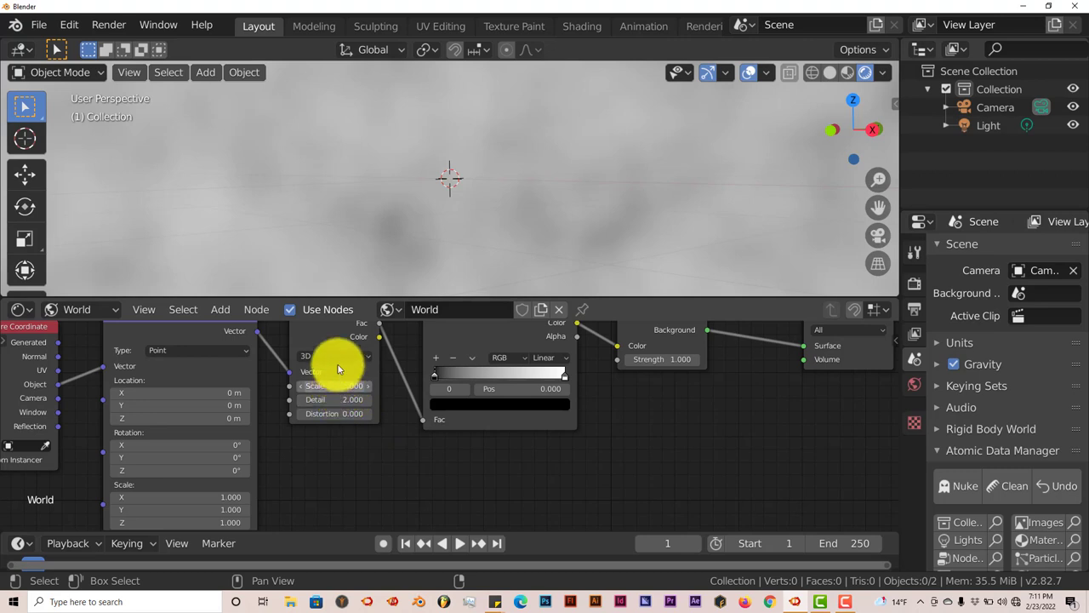
Set the Noise Texture Scale to 200 for a fine grainy world background.
middle_drag(397, 438, 403, 476)
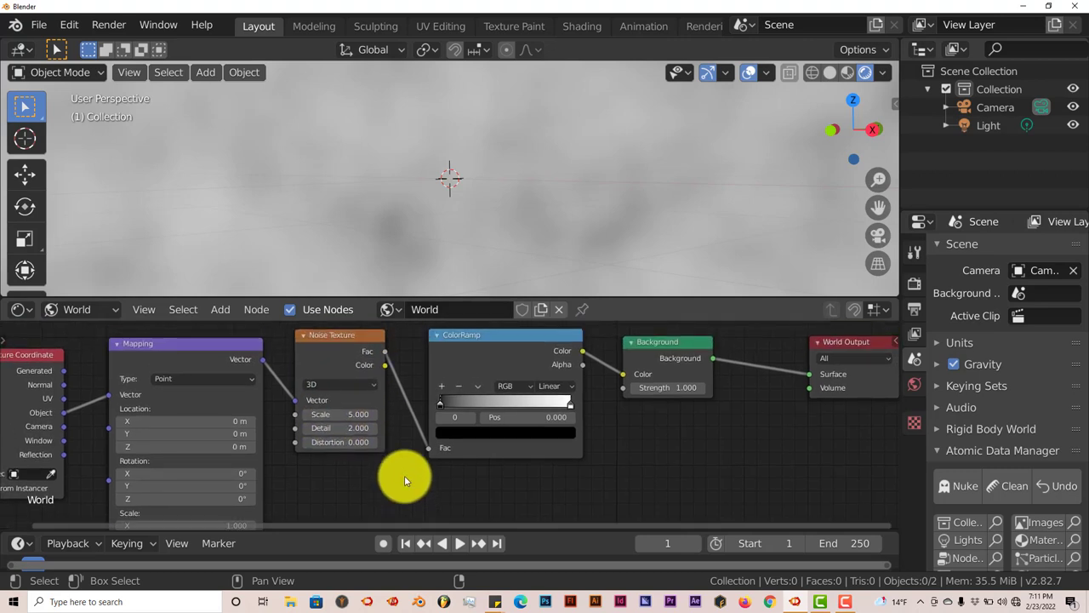
click(345, 414)
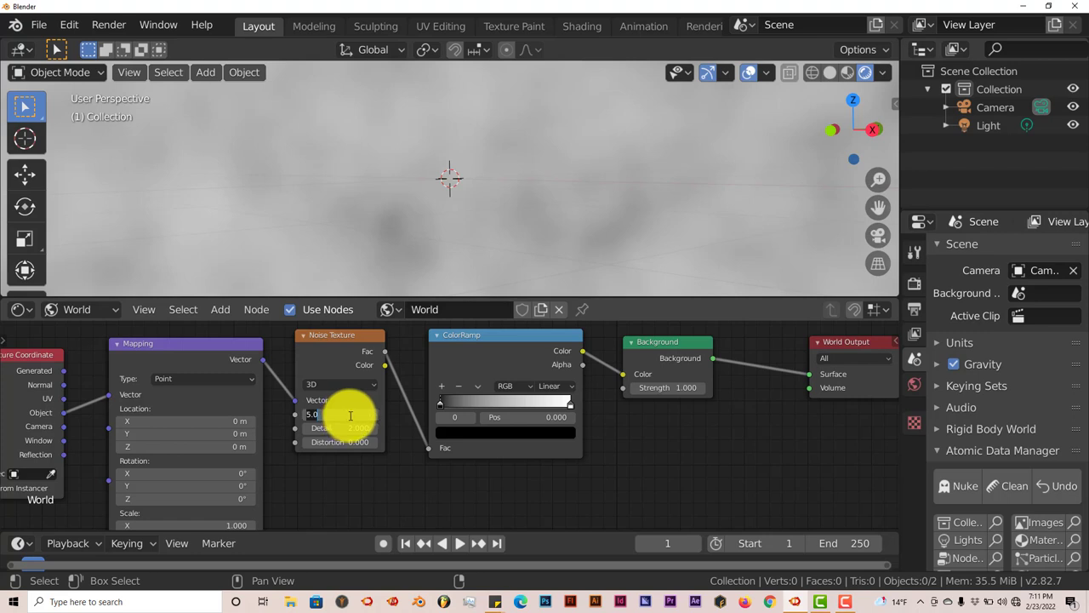
text(200)
key(Return)
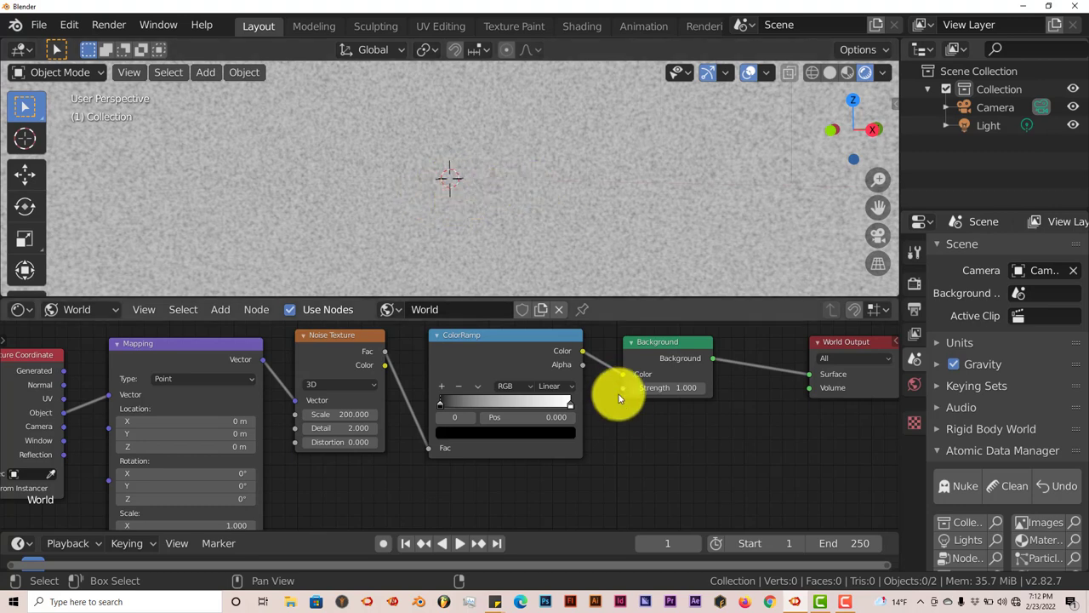
Move the ColorRamp black stop right to 0.672 and nudge the white stop right, thinning the noise into sparse stars.
middle_drag(500, 215, 473, 216)
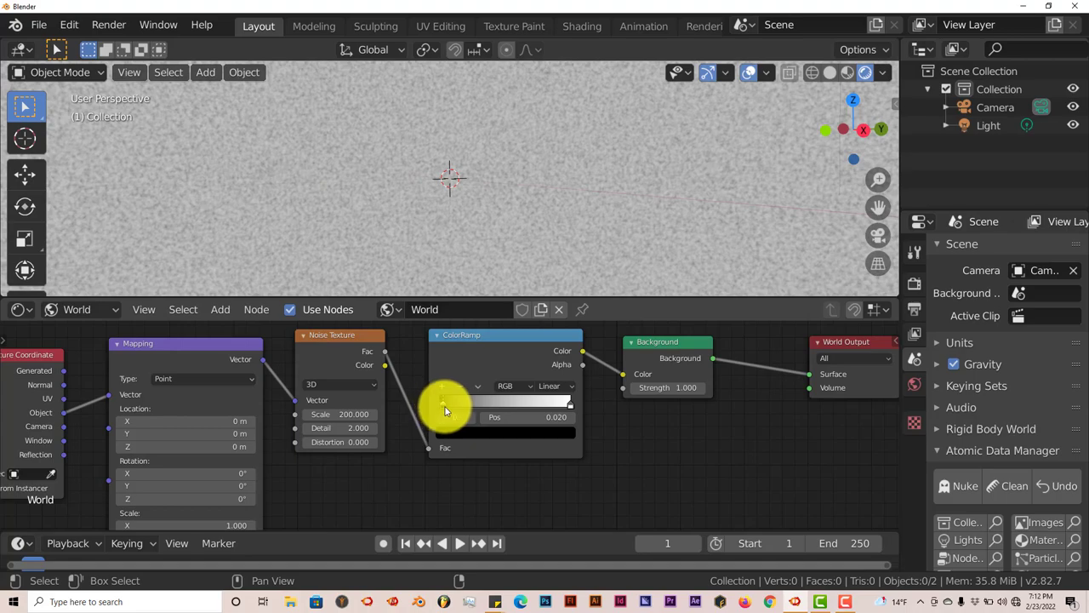
drag(457, 405, 539, 407)
middle_drag(534, 248, 468, 230)
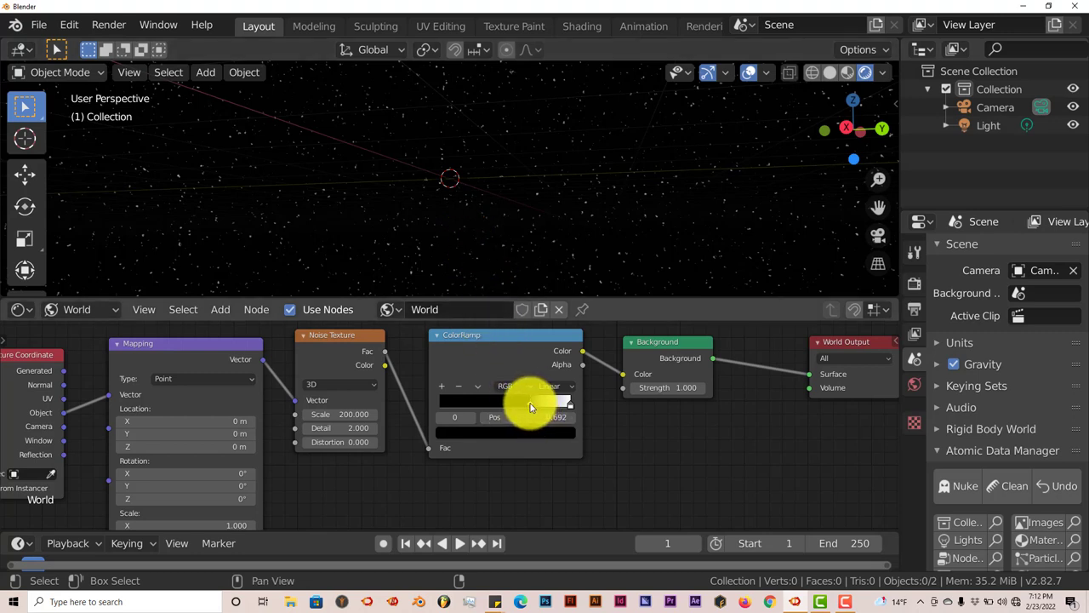
drag(531, 407, 472, 122)
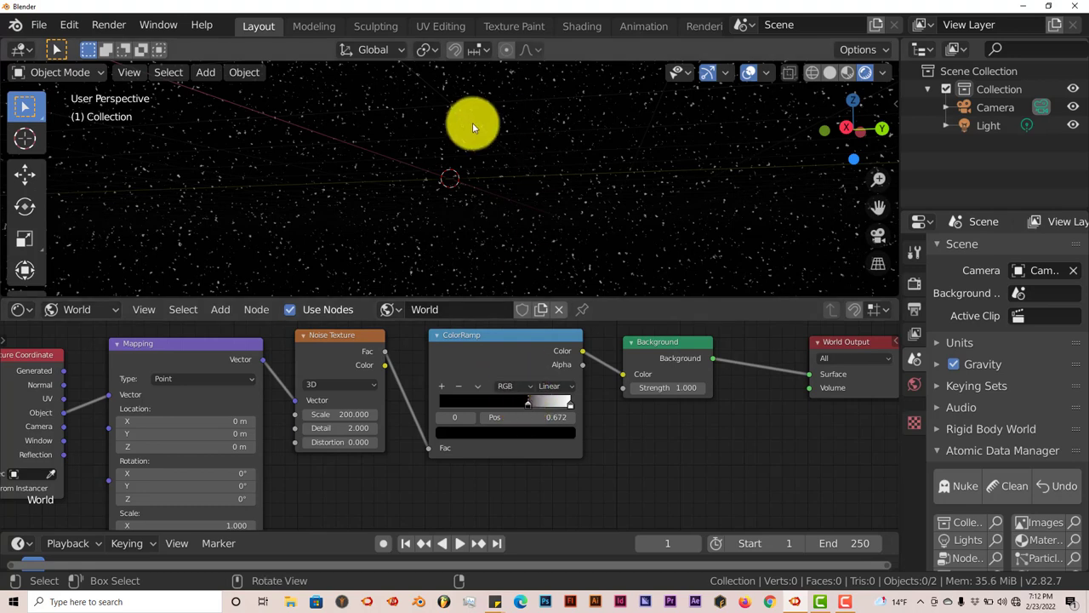
Add a new ColorRamp stop and select the middle grey stop.
click(441, 386)
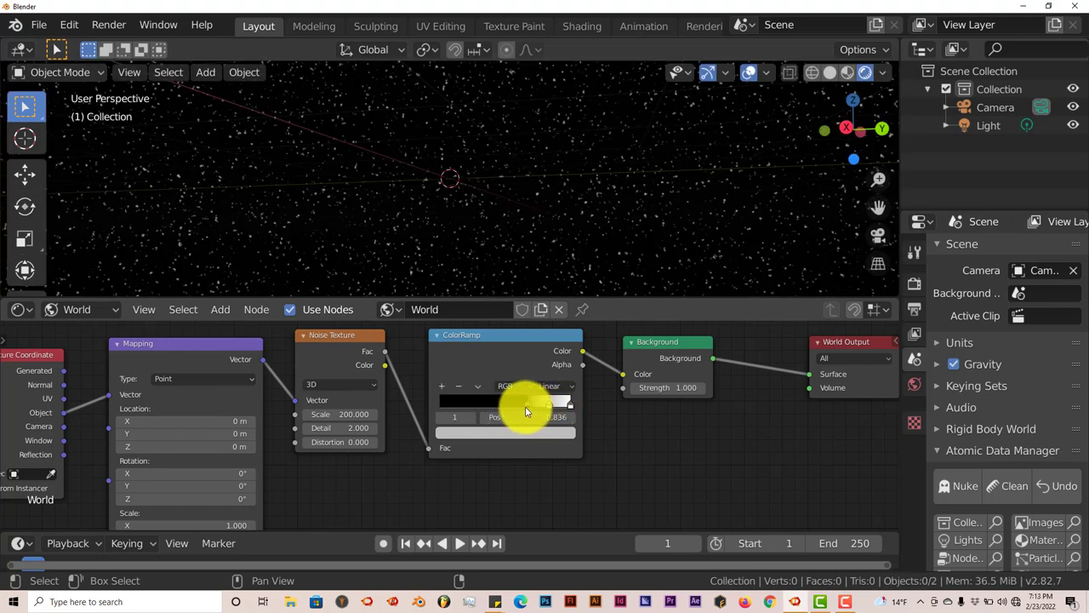
click(527, 406)
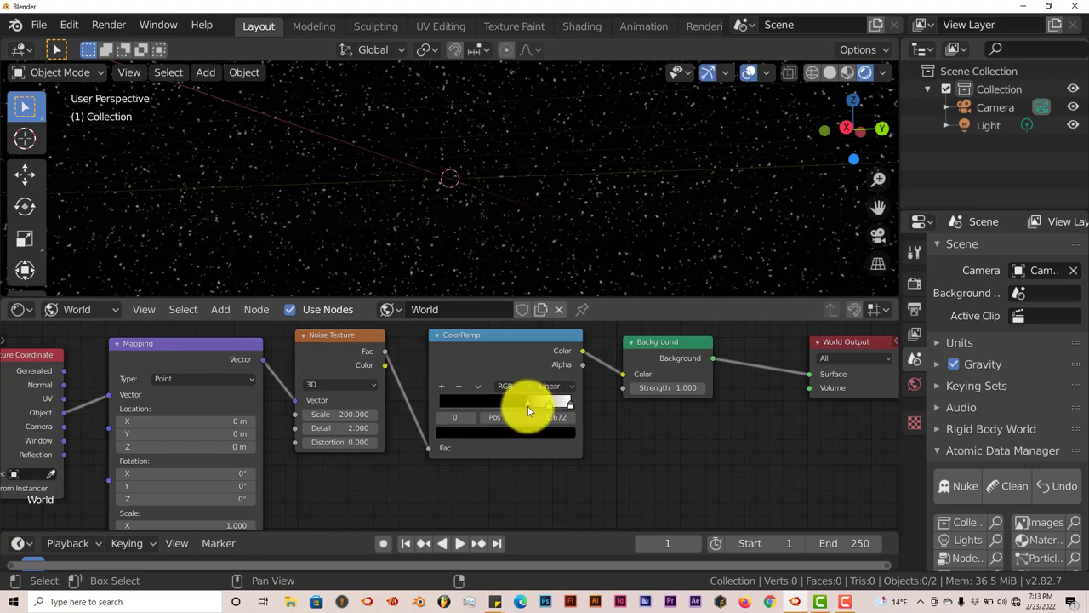
click(572, 407)
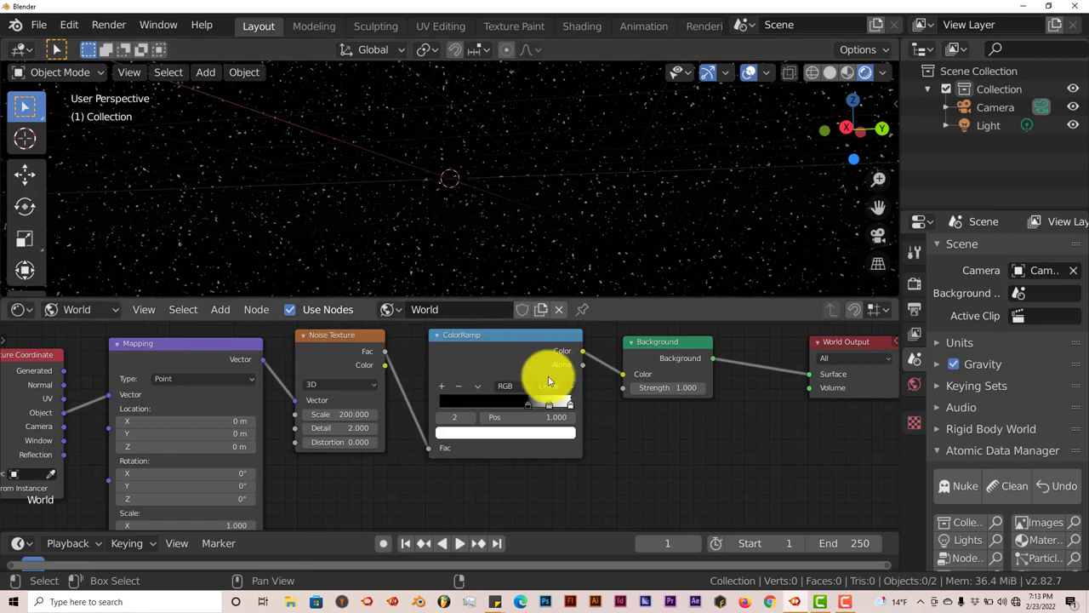
click(549, 405)
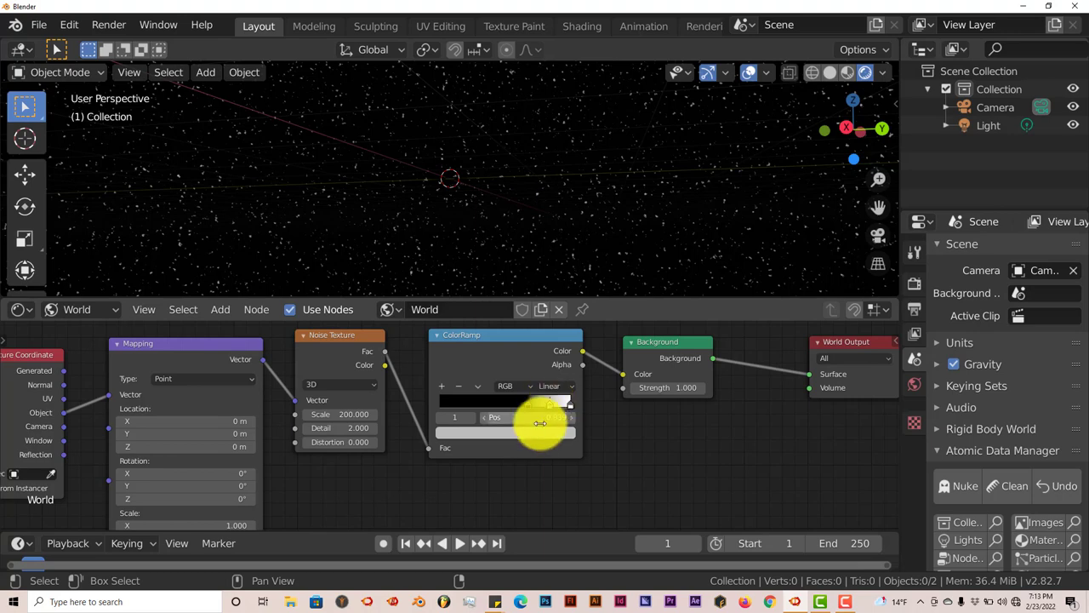
Tint the middle ramp stop red, then green, finally settling on blue.
click(535, 434)
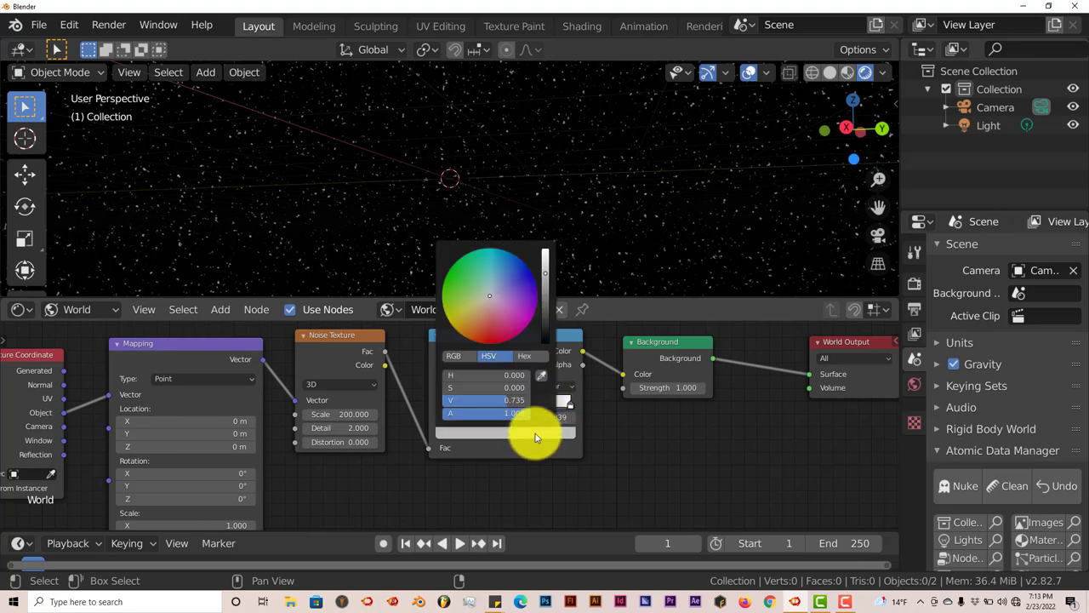
click(488, 334)
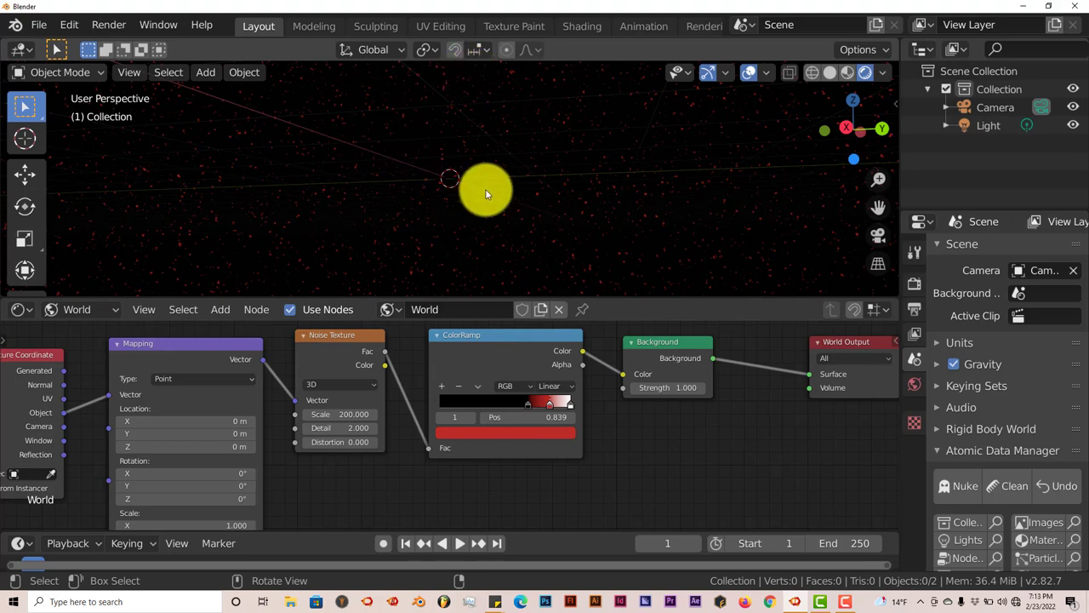
click(538, 430)
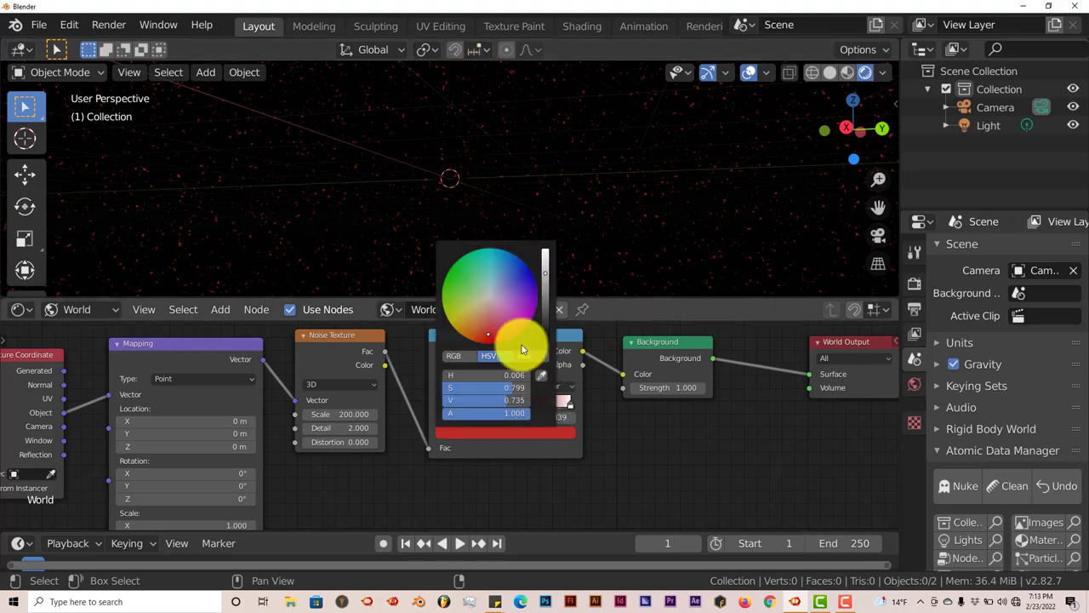
click(459, 262)
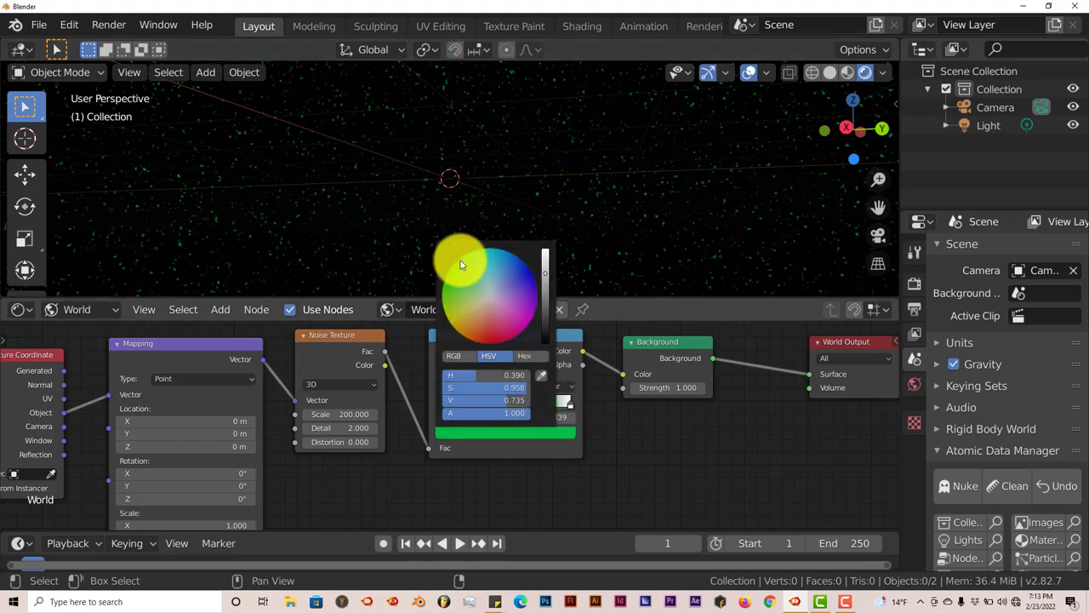
click(542, 435)
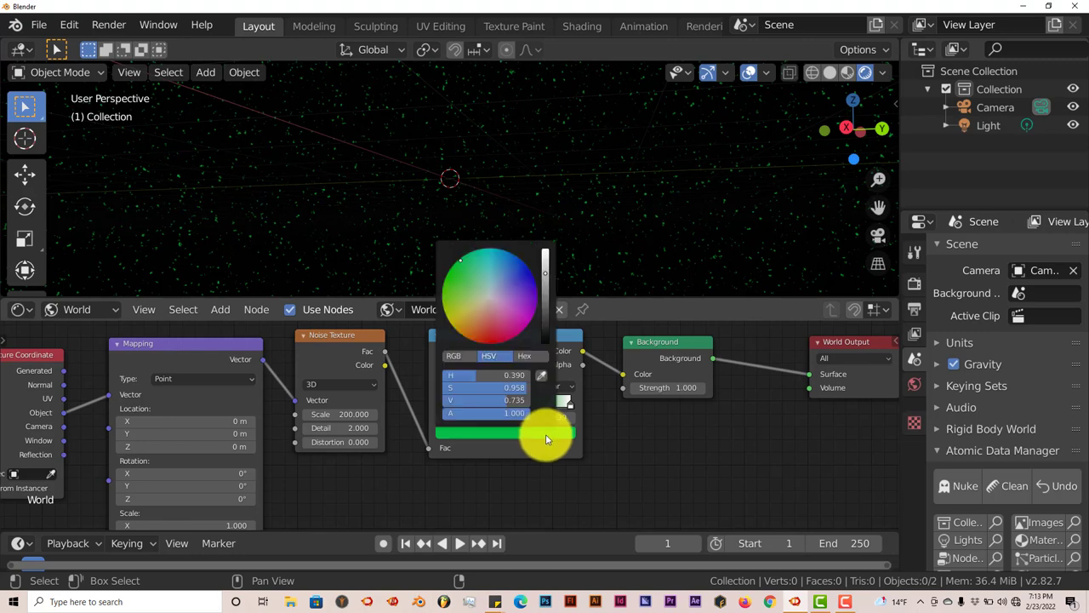
click(518, 285)
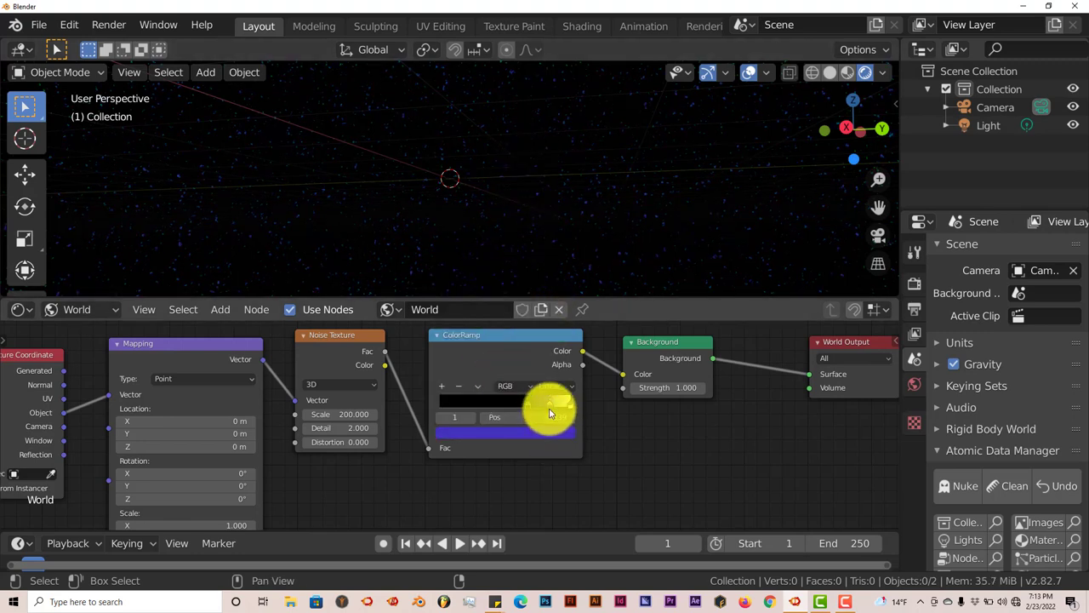
Delete the blue ColorRamp stop and set the black stop to position 0.686.
click(550, 408)
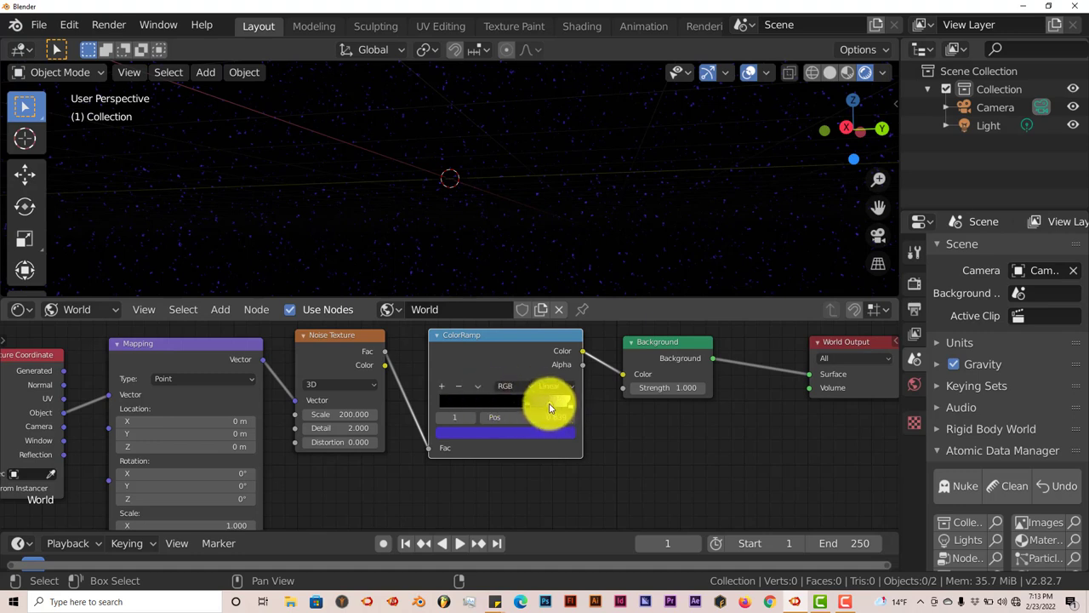
click(459, 386)
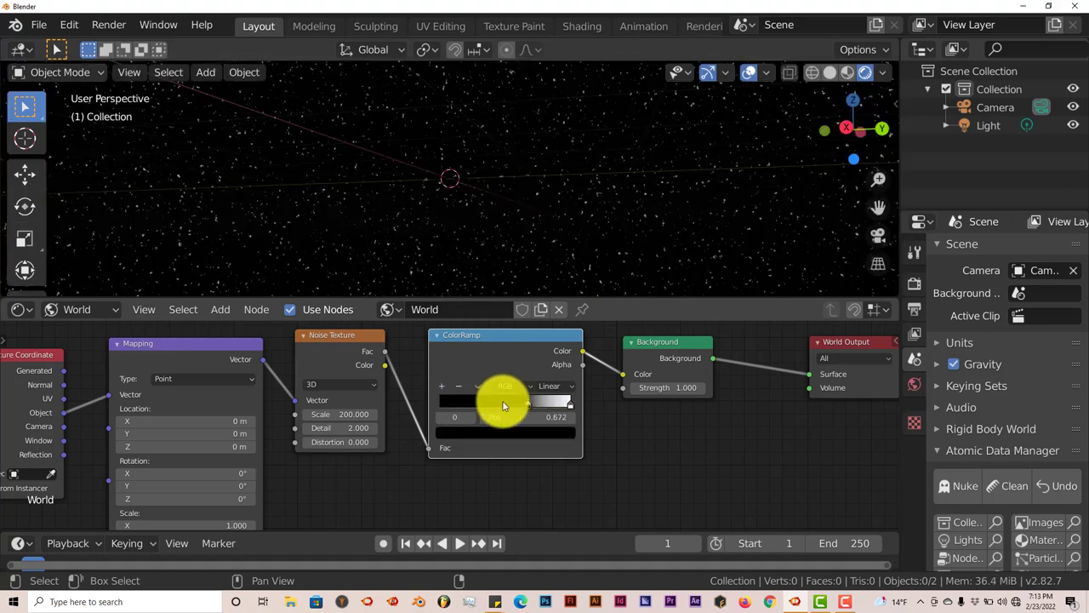
drag(531, 402, 534, 410)
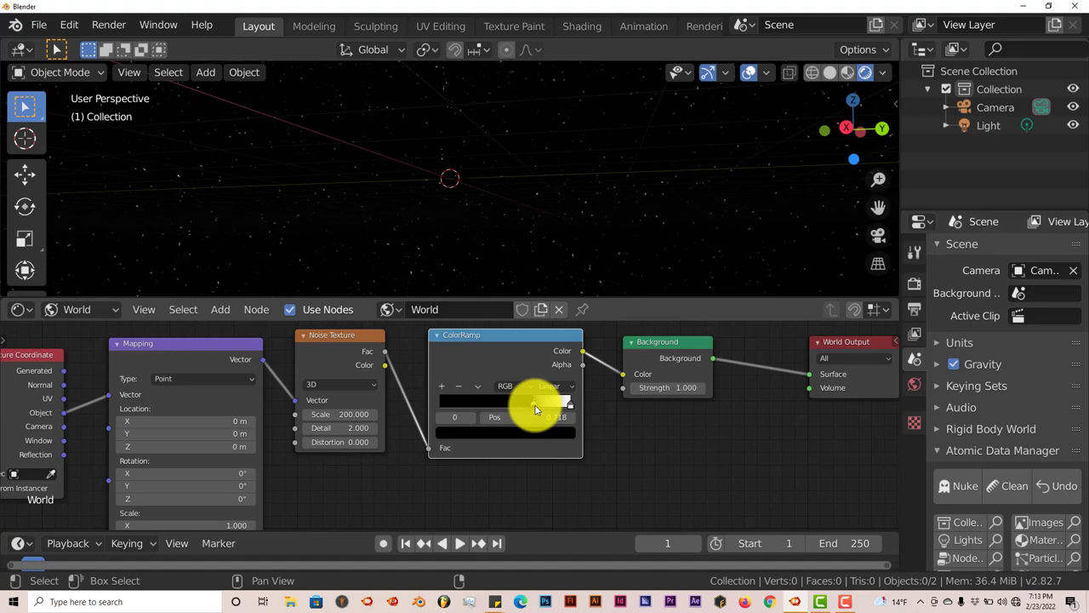
drag(535, 405, 532, 405)
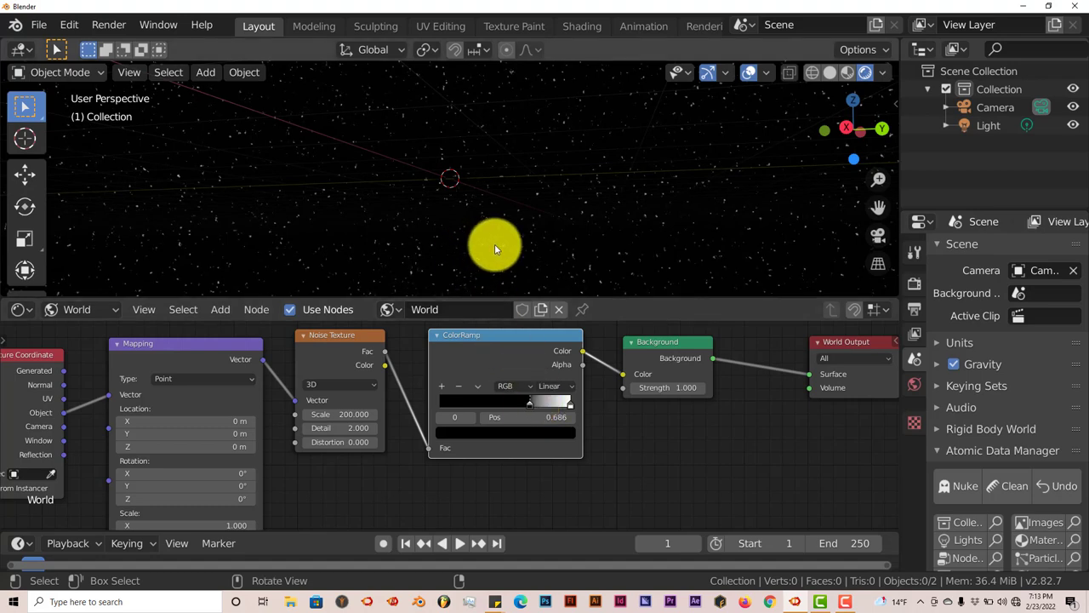
mouse_move(494, 243)
middle_down()
mouse_move(445, 238)
mouse_move(481, 237)
middle_up()
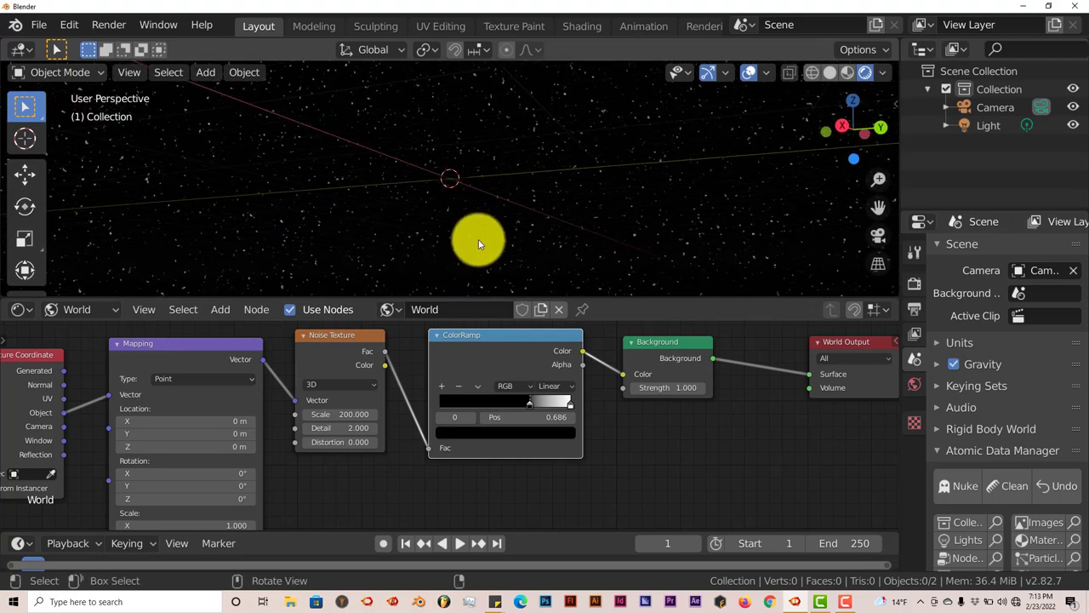
mouse_move(479, 246)
middle_down()
mouse_move(479, 233)
mouse_move(479, 243)
middle_up()
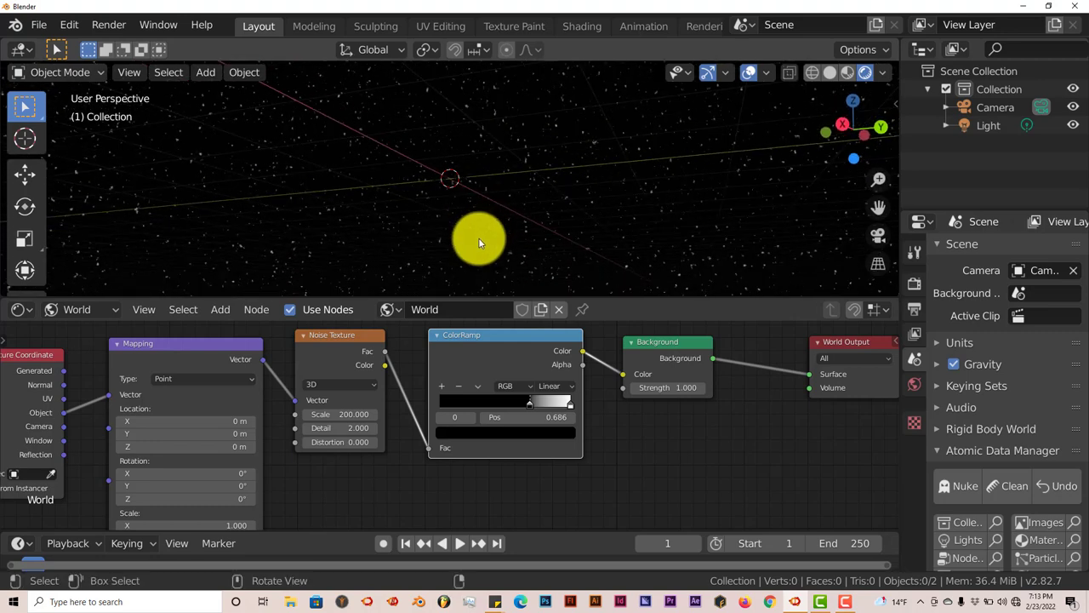